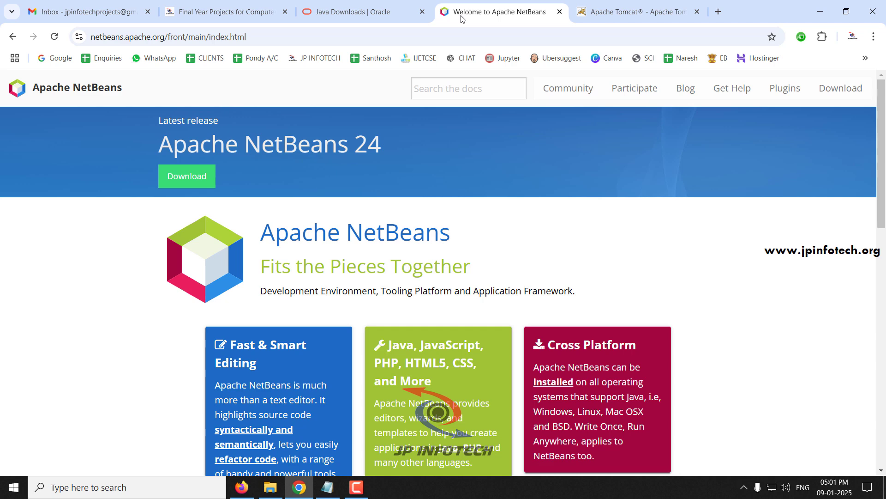
# Cycle through the Tomcat 9, Apache NetBeans and Java download tabs, ending on jpinfotech.org.
pyautogui.click(607, 4)
pyautogui.click(504, 6)
pyautogui.click(360, 6)
pyautogui.click(244, 4)
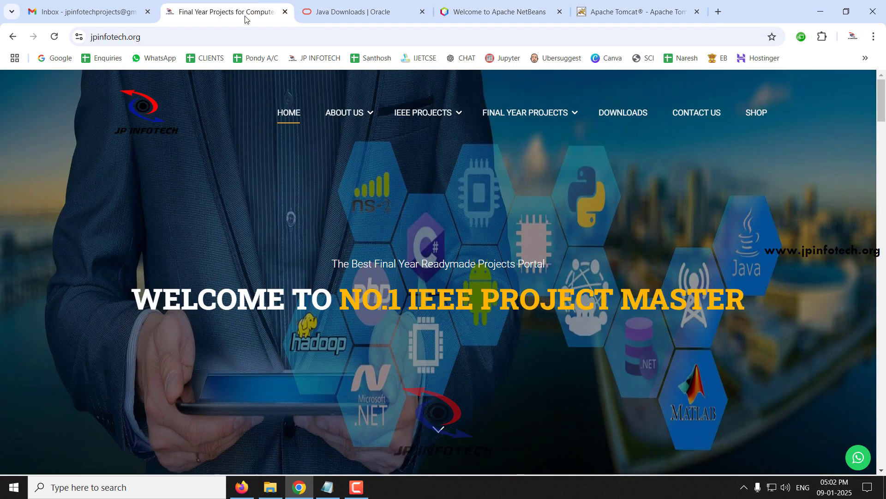
pyautogui.click(337, 490)
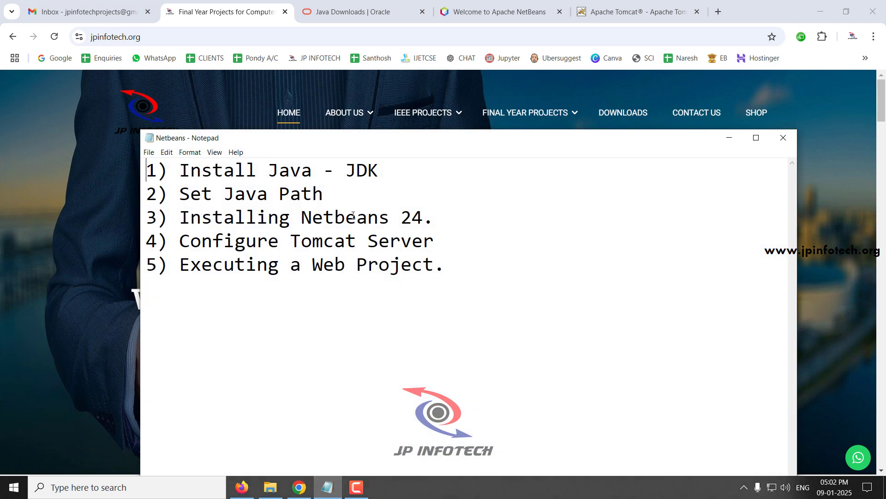
pyautogui.moveTo(382, 173); pyautogui.dragTo(140, 167)
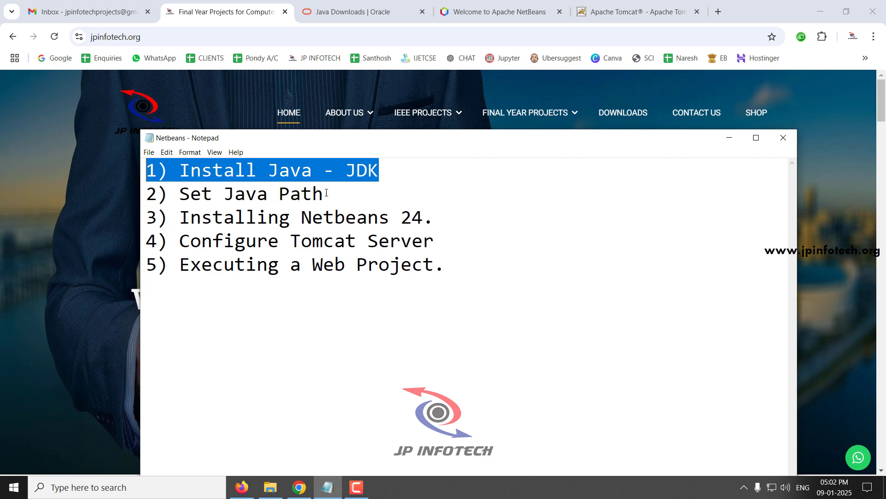
pyautogui.moveTo(326, 193); pyautogui.dragTo(144, 194)
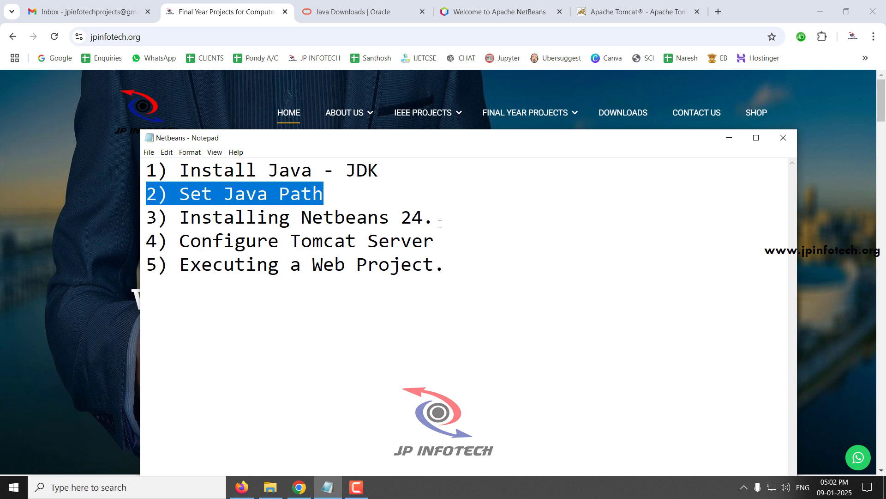
pyautogui.moveTo(435, 218); pyautogui.dragTo(137, 217)
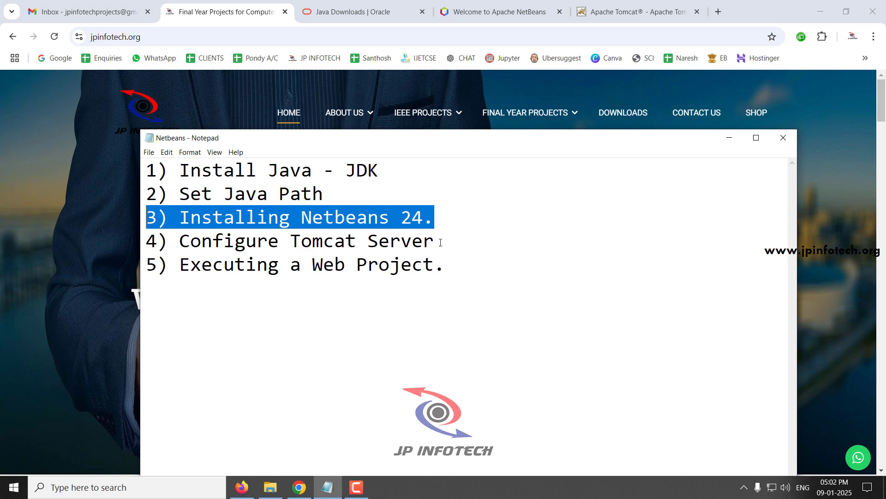
pyautogui.moveTo(440, 242); pyautogui.dragTo(139, 241)
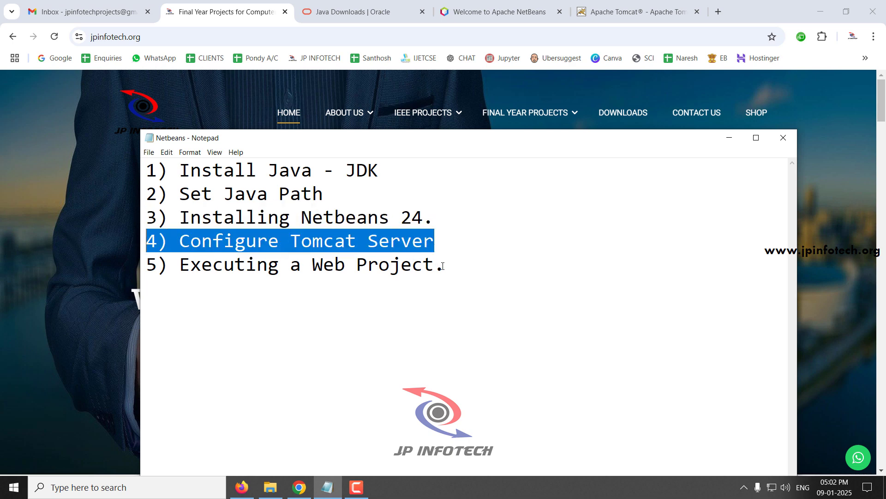
pyautogui.moveTo(442, 266); pyautogui.dragTo(137, 269)
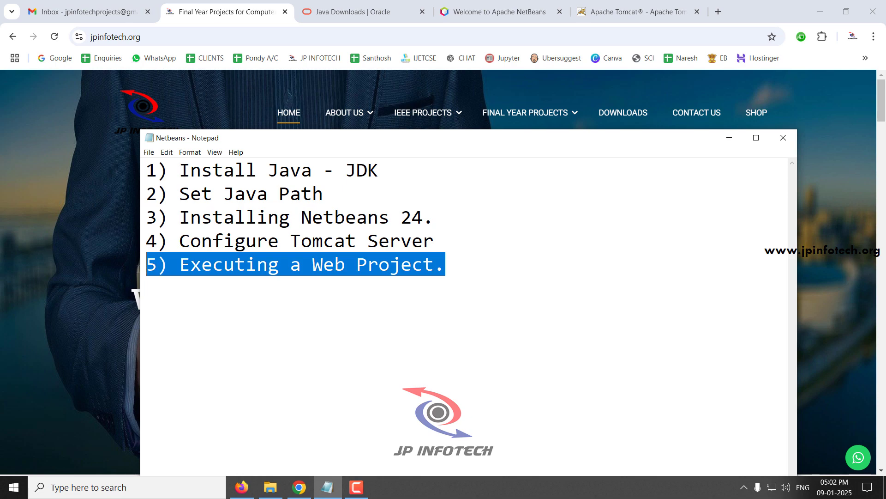
pyautogui.click(338, 174)
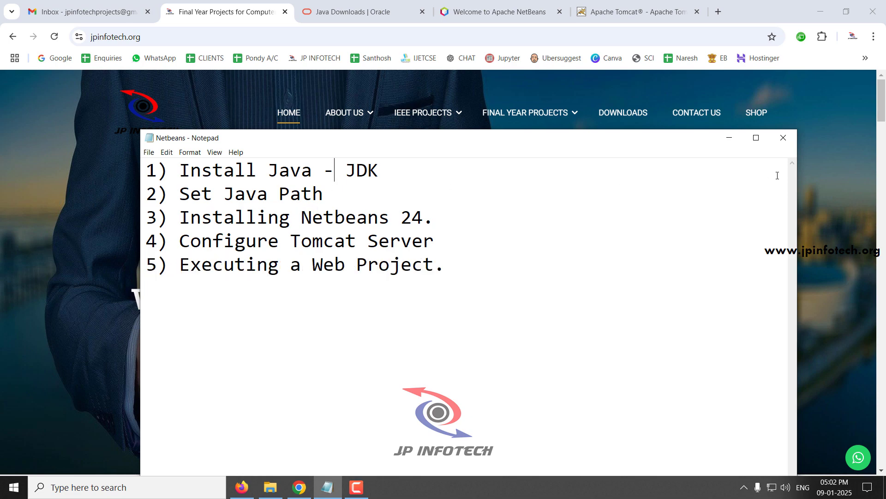
pyautogui.click(729, 139)
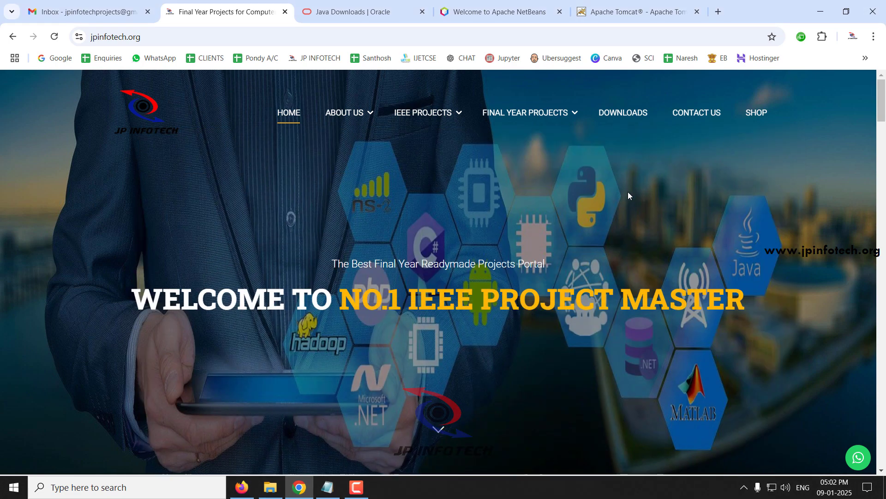
# Bring up the Oracle Java downloads page and scroll through its JDK 23 section.
pyautogui.click(373, 10)
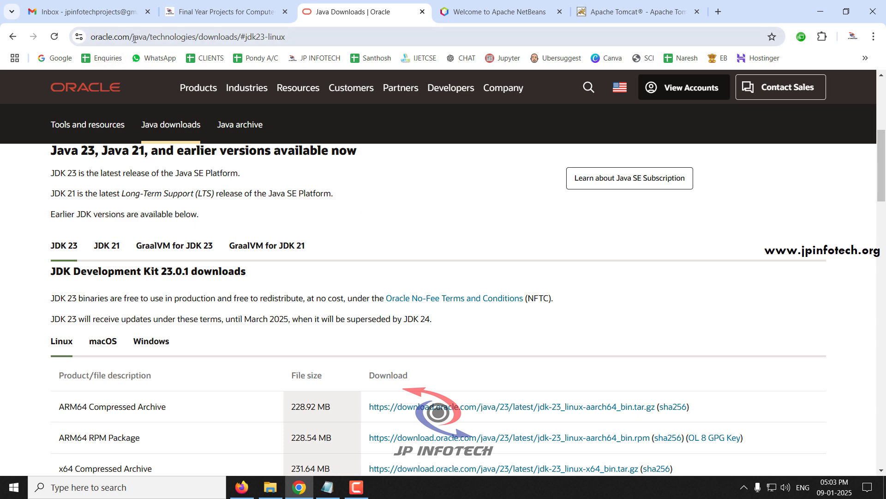
pyautogui.scroll(-2, 272, 205)
pyautogui.scroll(1, 272, 206)
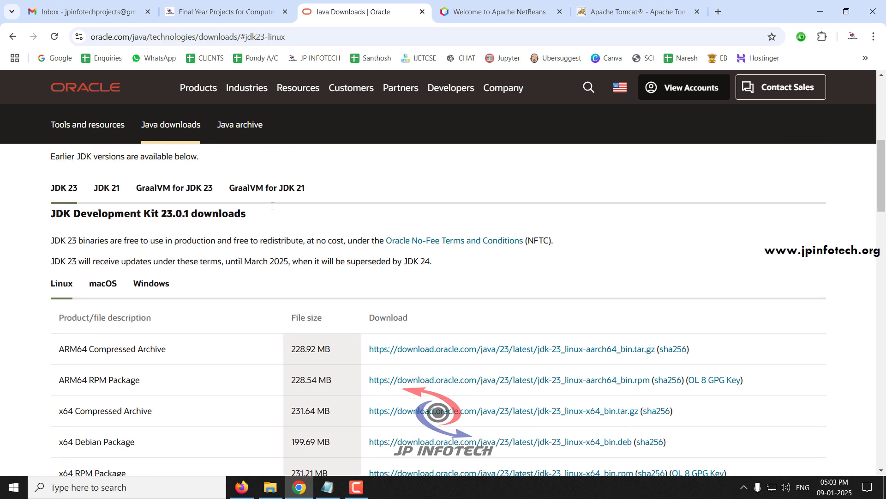
pyautogui.click(832, 483)
pyautogui.moveTo(45, 192); pyautogui.dragTo(67, 188)
pyautogui.click(86, 215)
pyautogui.scroll(-1, 207, 219)
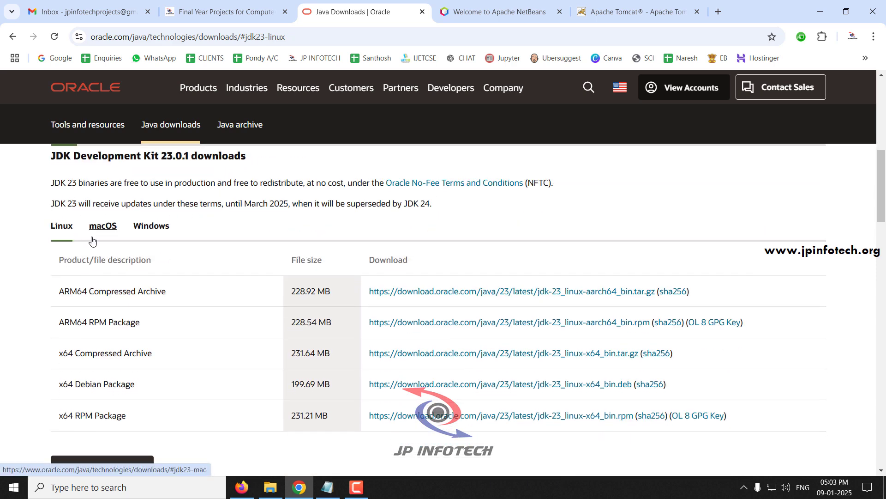
pyautogui.scroll(1, 110, 238)
pyautogui.scroll(-1, 93, 236)
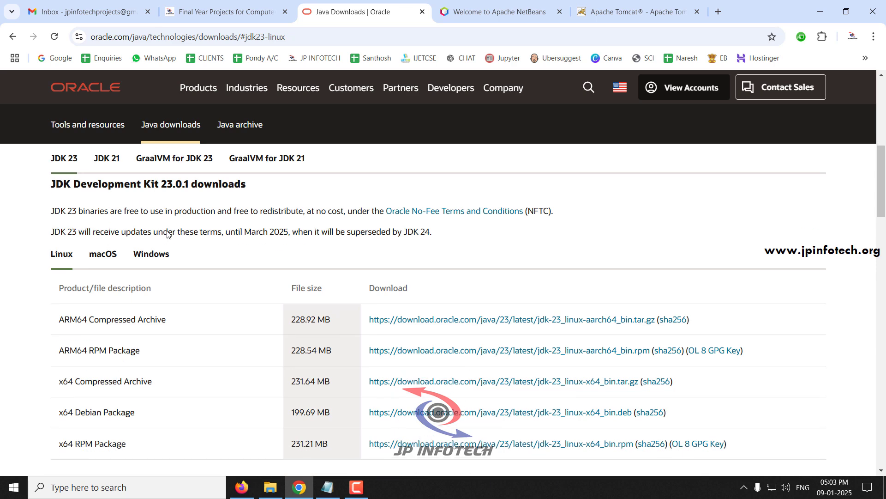
# Show the JDK 23 Windows downloads, highlight the x64 Installer, then return to Apache NetBeans.
pyautogui.click(102, 227)
pyautogui.click(154, 229)
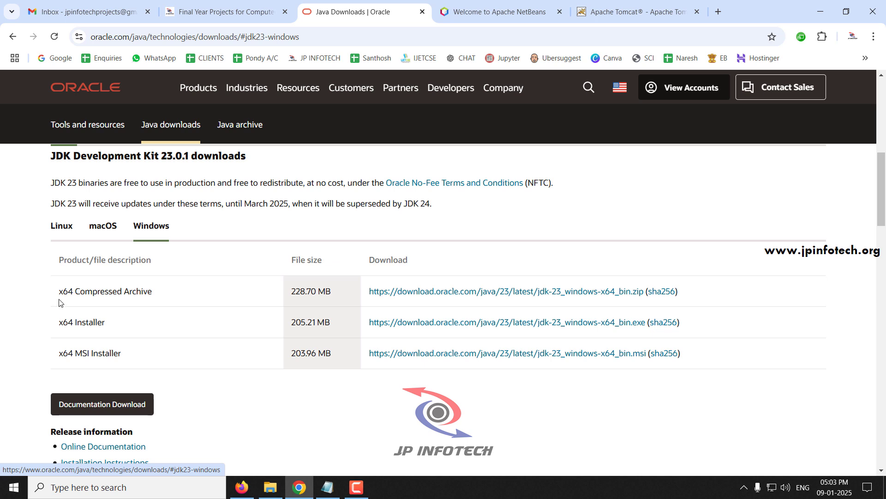
pyautogui.moveTo(58, 323); pyautogui.dragTo(105, 323)
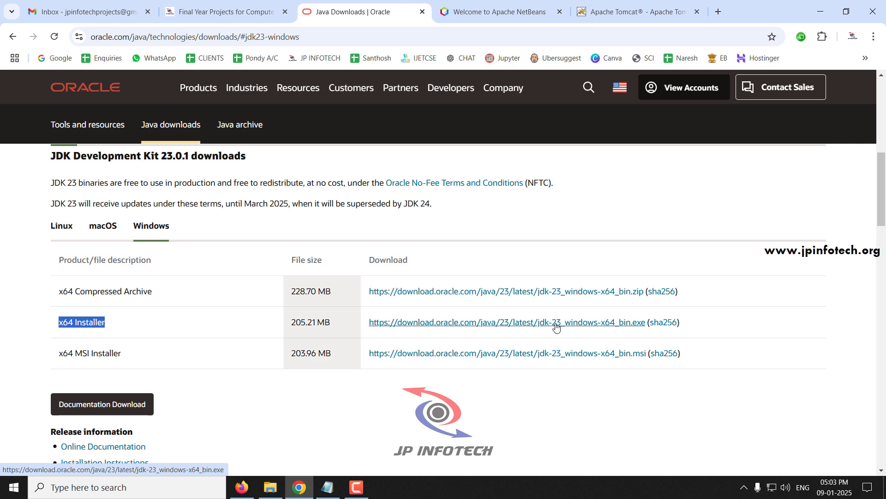
pyautogui.click(483, 11)
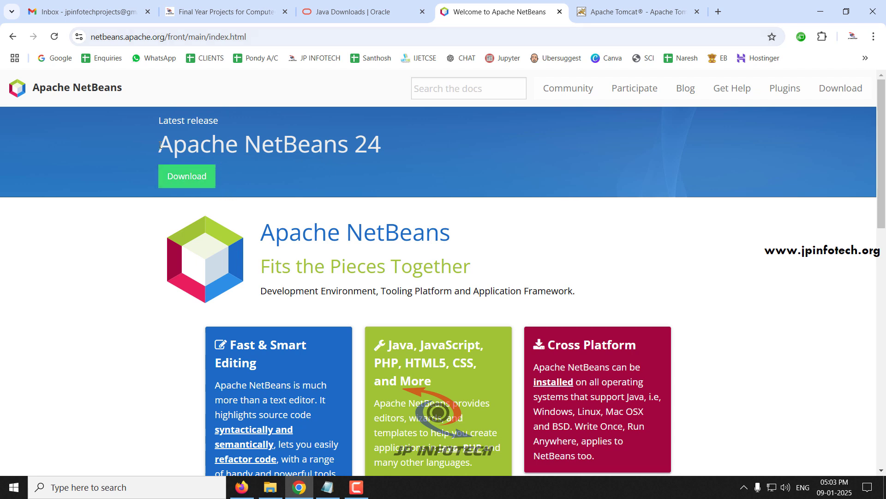
# Highlight the Apache NetBeans 24 and Apache Tomcat headings while switching between their tabs.
pyautogui.moveTo(157, 145); pyautogui.dragTo(385, 147)
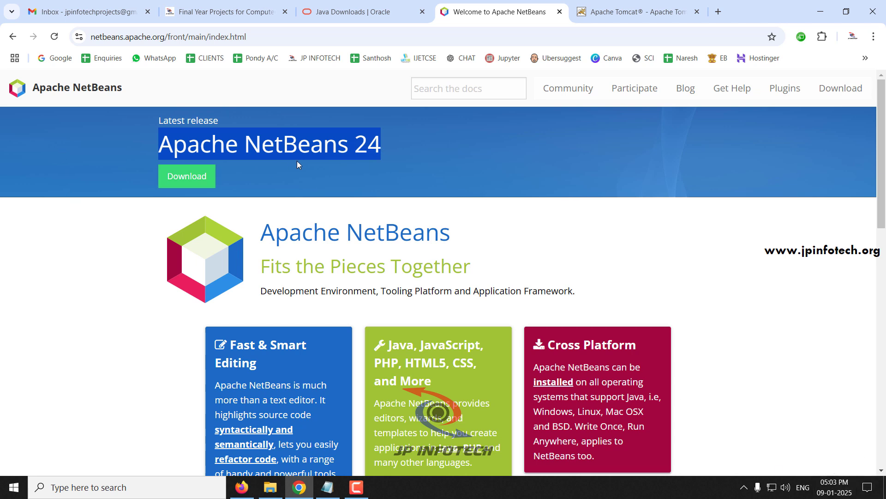
pyautogui.click(188, 139)
pyautogui.moveTo(155, 143); pyautogui.dragTo(368, 146)
pyautogui.click(619, 9)
pyautogui.moveTo(112, 94); pyautogui.dragTo(230, 96)
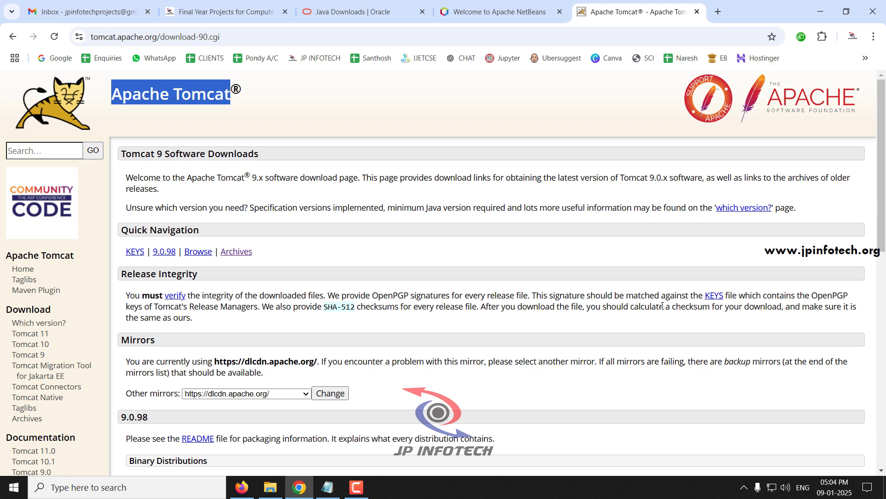
pyautogui.scroll(-3, 660, 308)
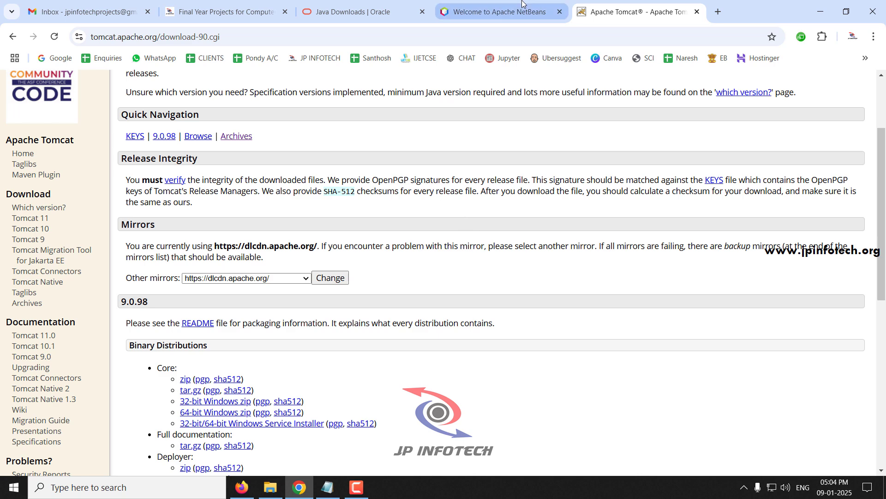
pyautogui.click(499, 12)
pyautogui.click(313, 153)
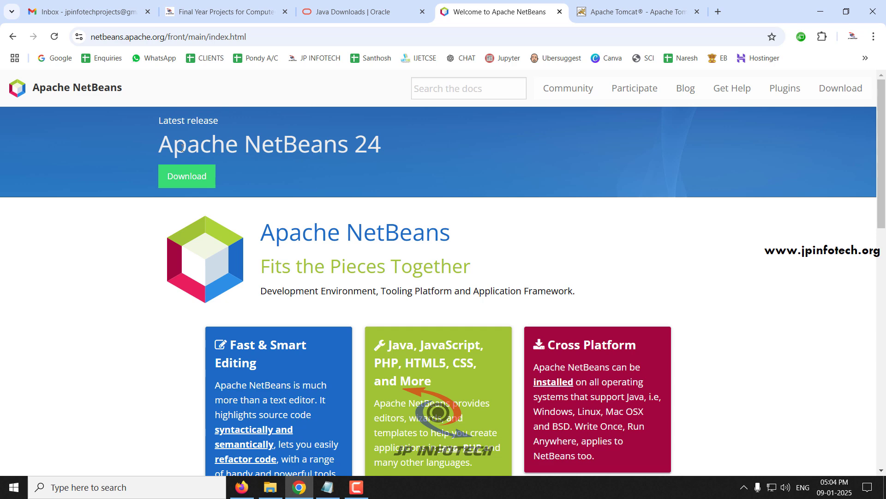
pyautogui.moveTo(182, 148); pyautogui.dragTo(393, 139)
pyautogui.click(640, 4)
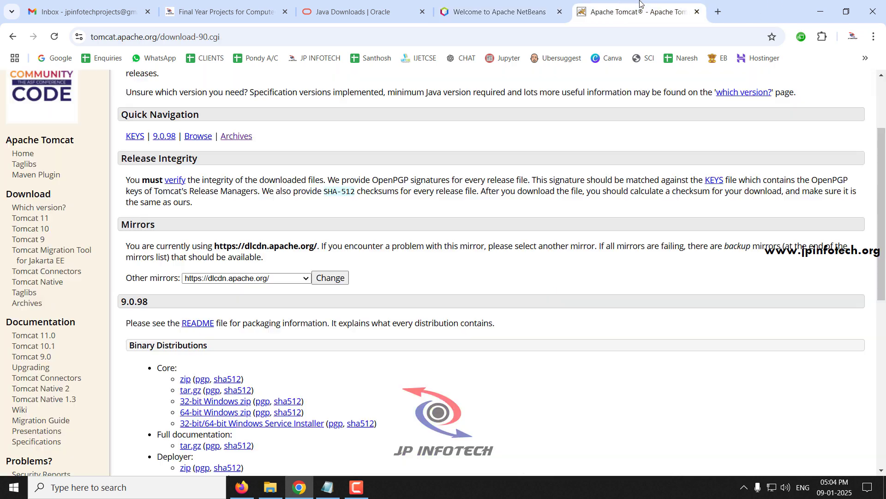
# Open the Java 24 desktop folder and select the apache-tomcat-9.0.84-windows-x64 archive.
pyautogui.click(270, 487)
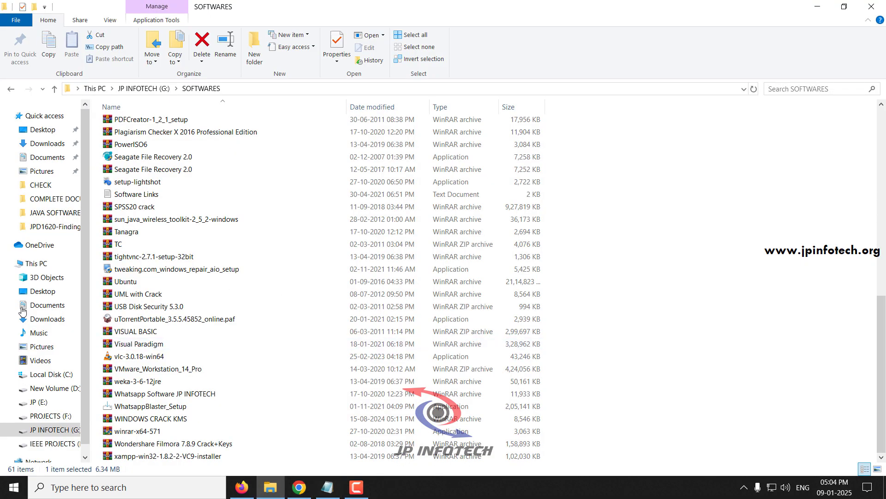
pyautogui.press('super+d')
pyautogui.doubleClick(21, 362)
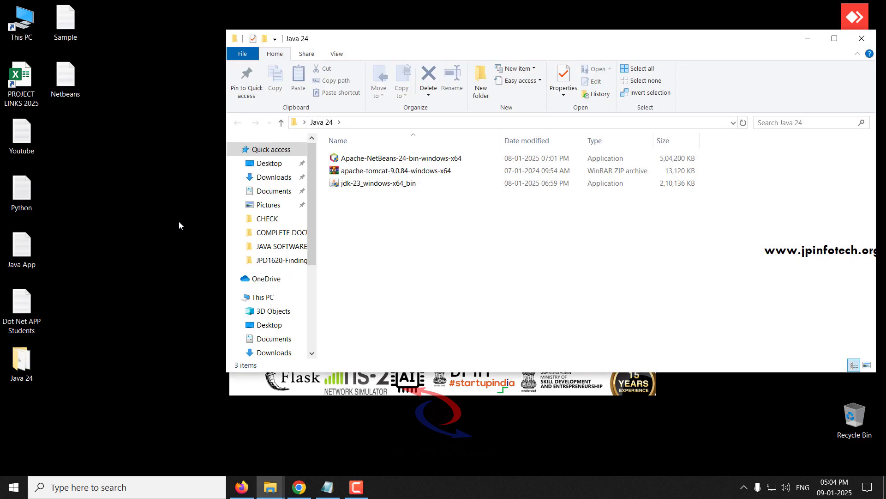
pyautogui.click(398, 172)
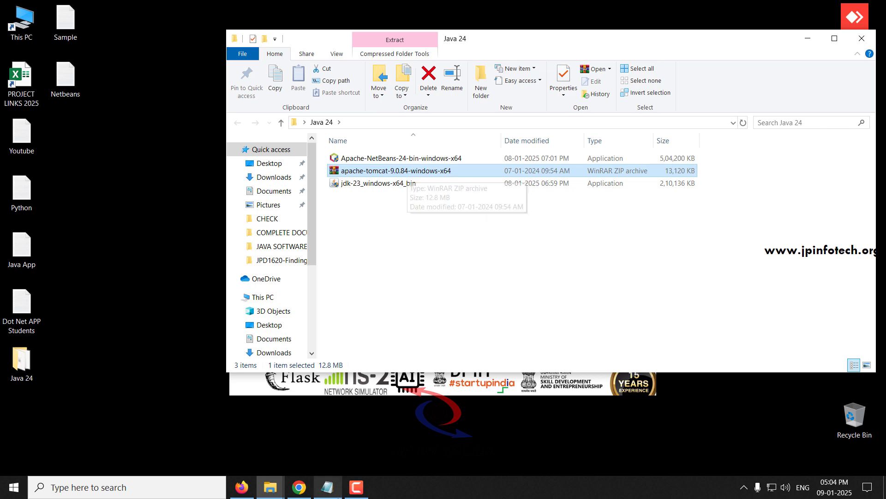
# Look over the Tomcat 11 download page, then minimize Chrome to the desktop.
pyautogui.click(299, 487)
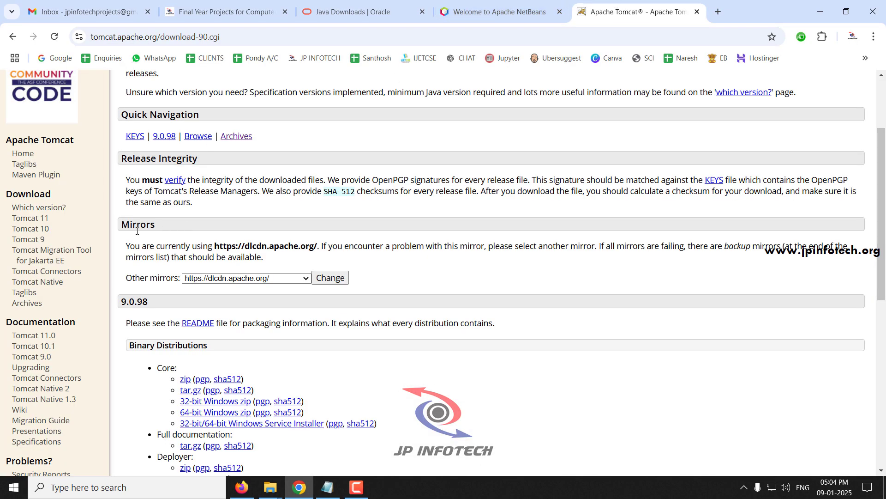
pyautogui.click(54, 222)
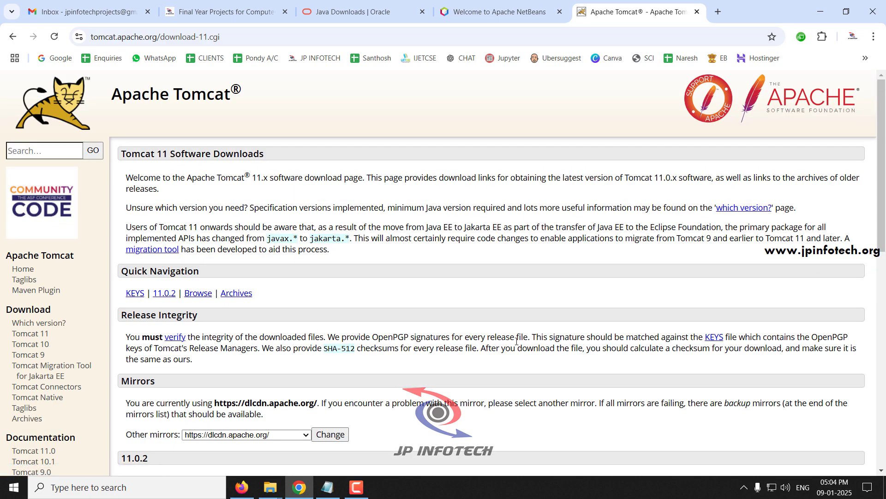
pyautogui.scroll(-10, 517, 341)
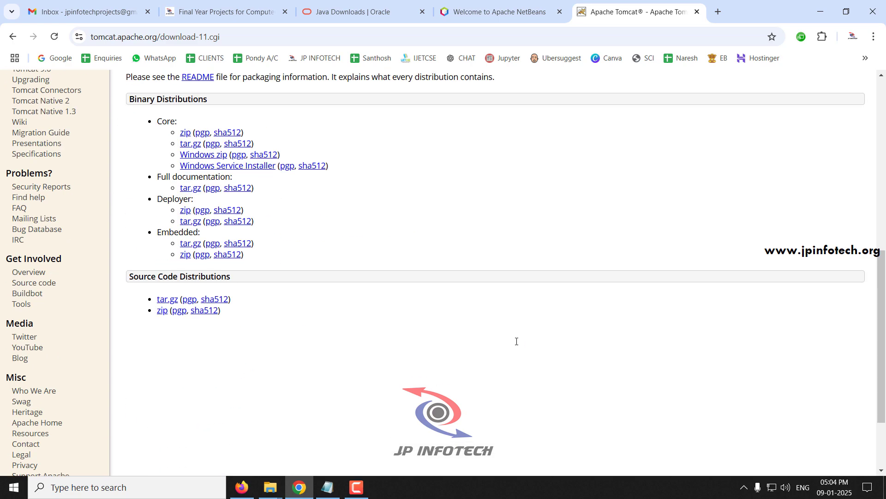
pyautogui.scroll(10, 517, 341)
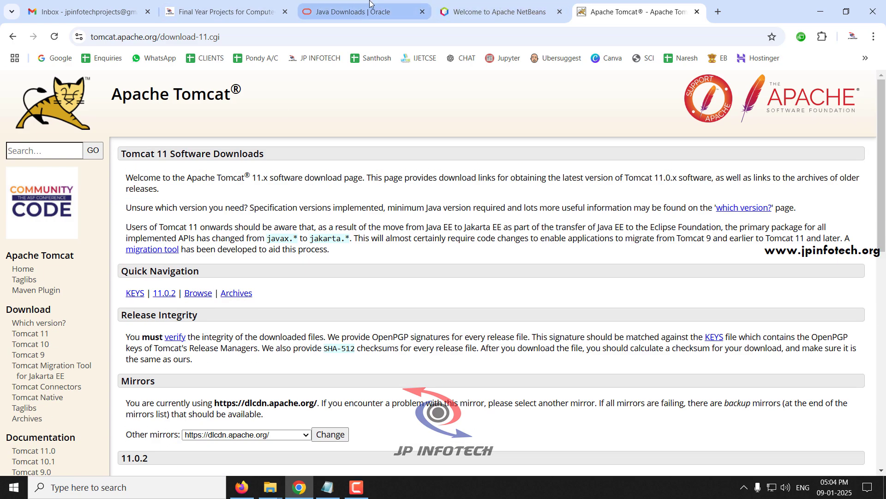
pyautogui.click(302, 486)
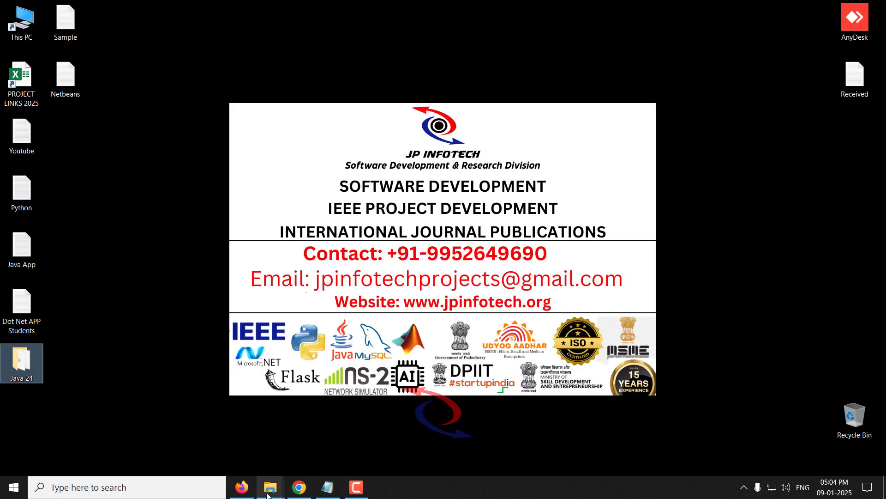
# Restore Chrome and check the NetBeans, Java and Tomcat tabs, ending on Final Year Projects.
pyautogui.click(300, 487)
pyautogui.click(523, 5)
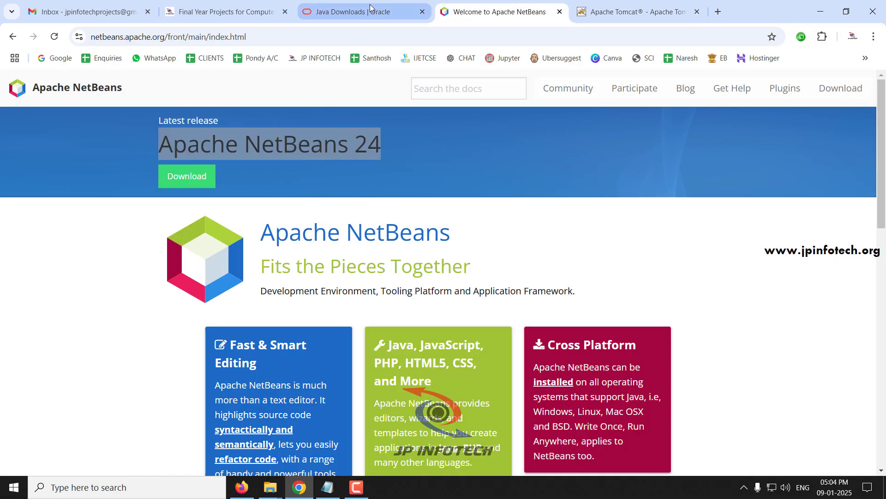
pyautogui.click(368, 7)
pyautogui.click(640, 5)
pyautogui.click(219, 12)
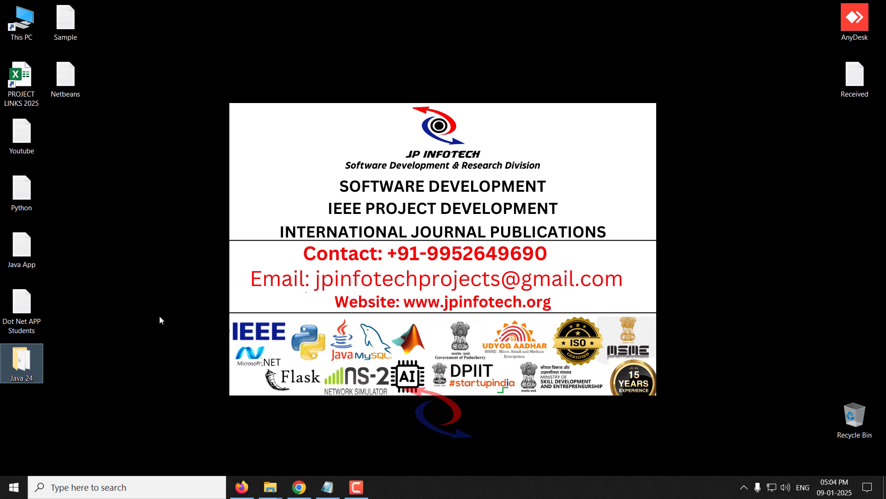
# Open the Java 24 folder maximized and select the JDK 23, NetBeans 24 and Tomcat 9.0.84 files.
pyautogui.doubleClick(33, 366)
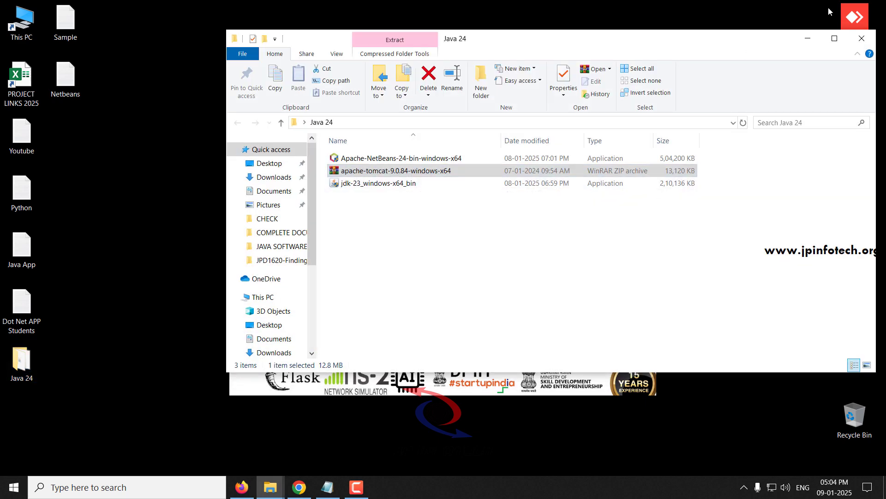
pyautogui.click(834, 38)
pyautogui.moveTo(173, 178)
pyautogui.mouseDown()
pyautogui.moveTo(144, 128)
pyautogui.moveTo(172, 182)
pyautogui.mouseUp()
pyautogui.click(149, 153)
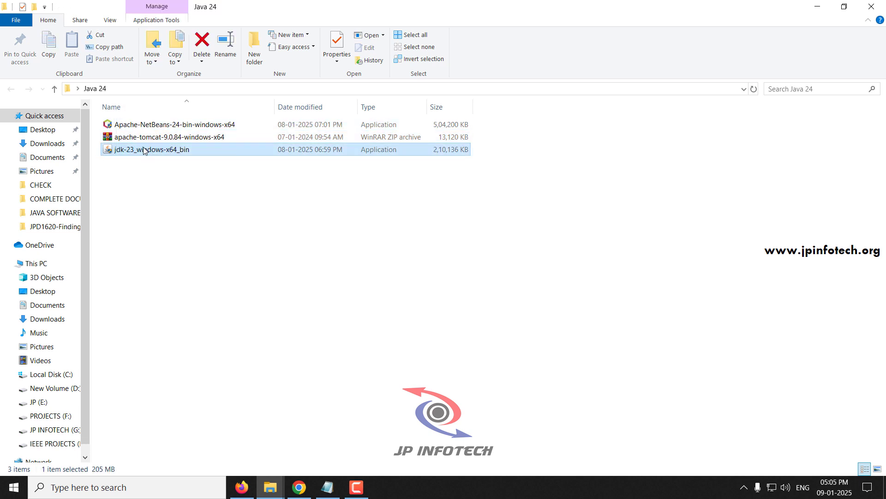
pyautogui.click(144, 127)
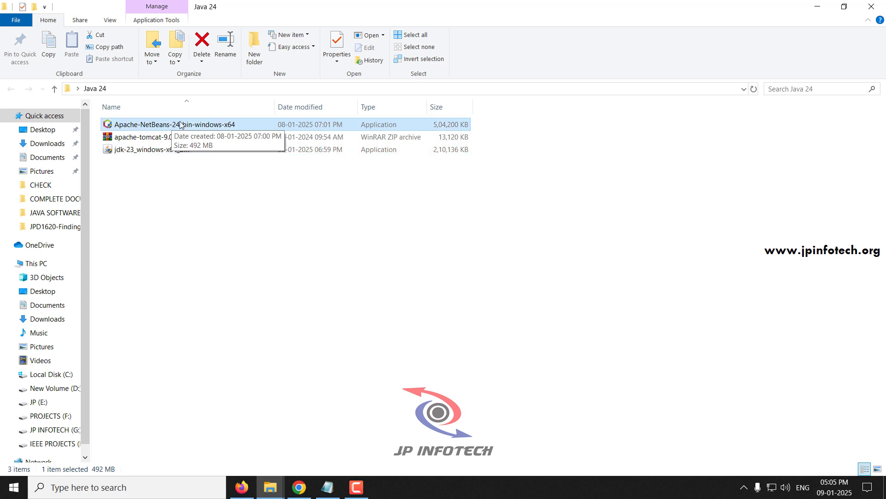
pyautogui.click(145, 139)
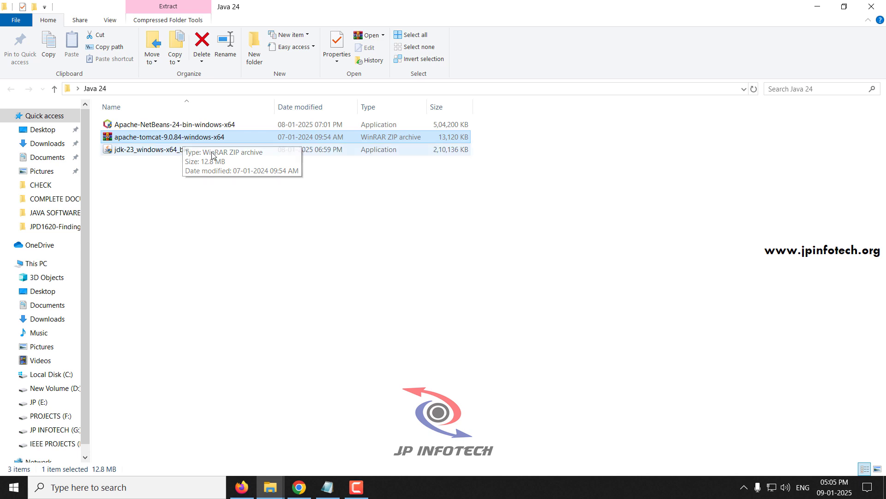
pyautogui.moveTo(310, 187); pyautogui.dragTo(159, 119)
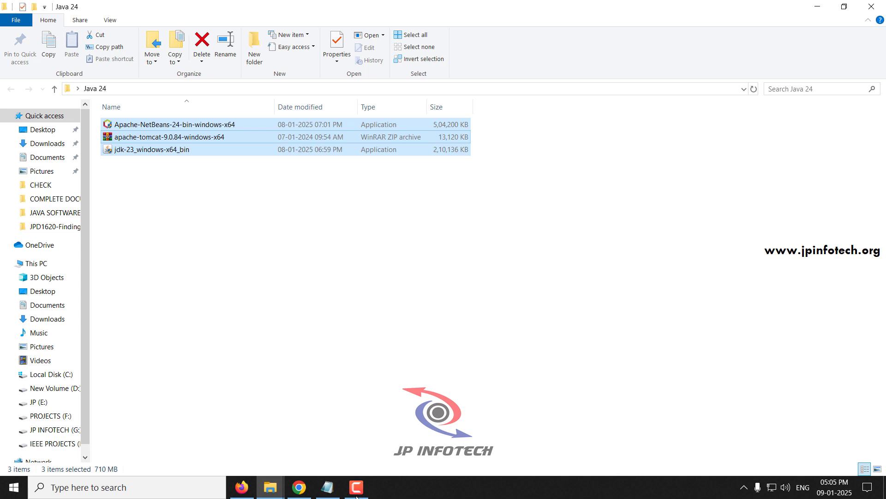
# In the Netbeans checklist notes, highlight step 1, Install Java - JDK.
pyautogui.click(328, 487)
pyautogui.click(328, 205)
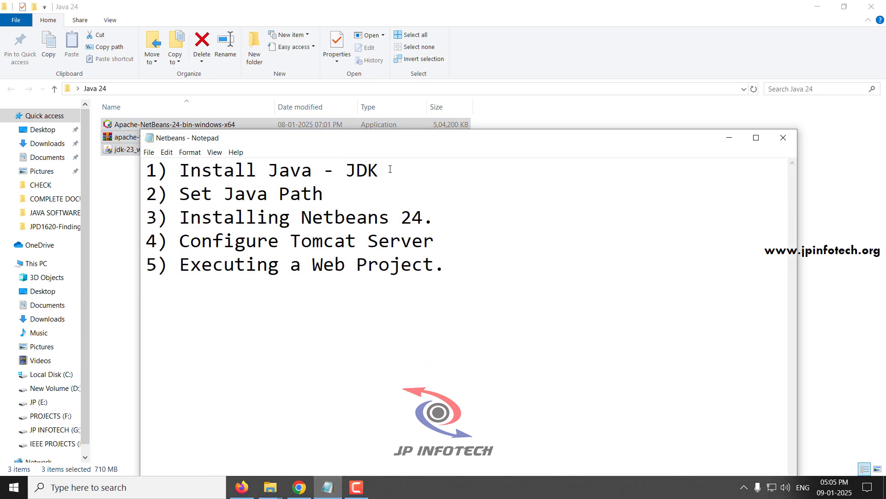
pyautogui.moveTo(390, 169); pyautogui.dragTo(144, 170)
# Run java -version in Command Prompt, which reports java is not recognized.
pyautogui.click(727, 142)
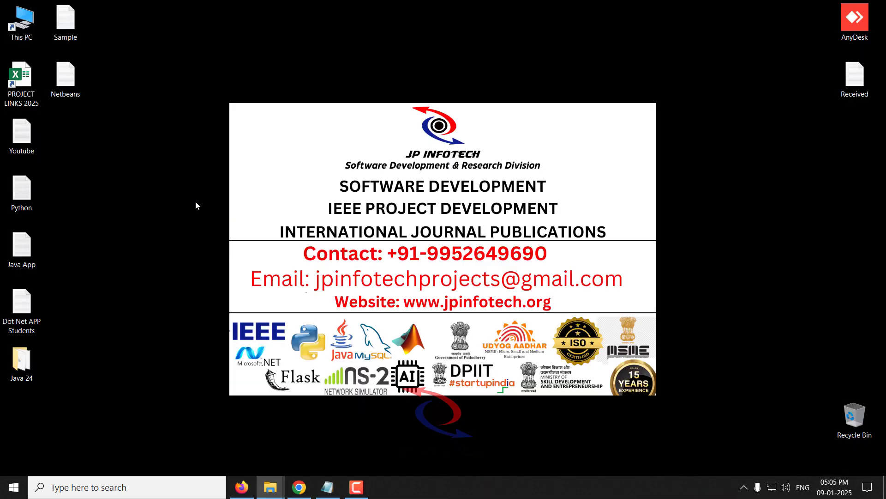
pyautogui.click(21, 363)
pyautogui.click(187, 487)
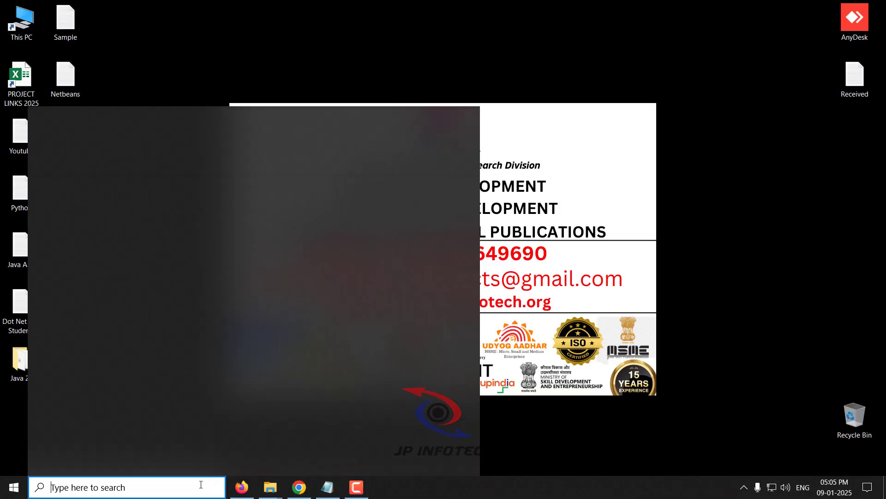
pyautogui.write('cmd')
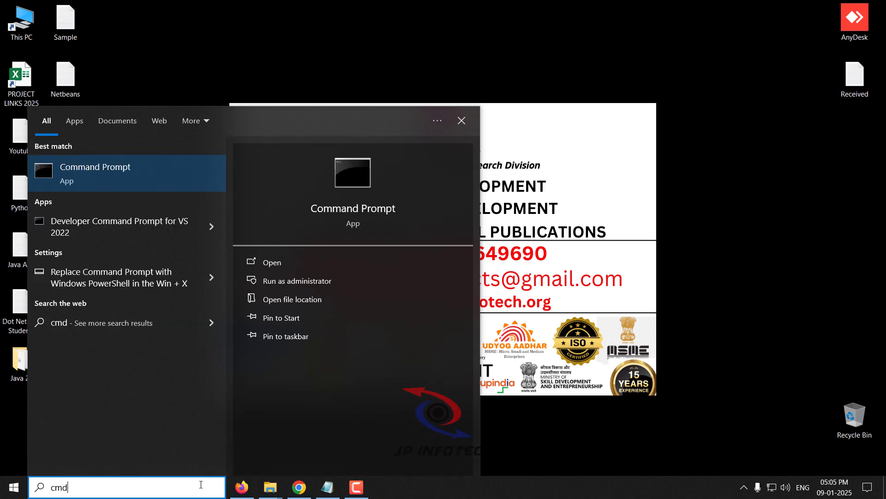
pyautogui.press('Return')
pyautogui.write('java')
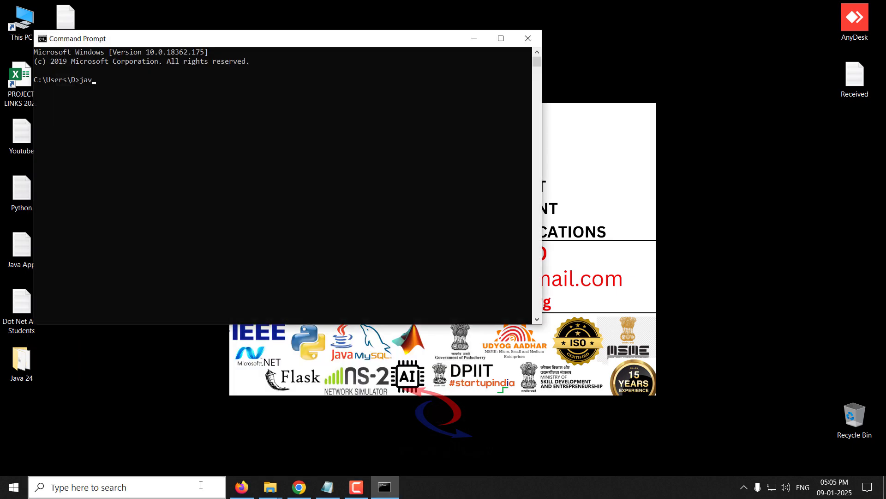
pyautogui.write(' -version')
pyautogui.press('Return')
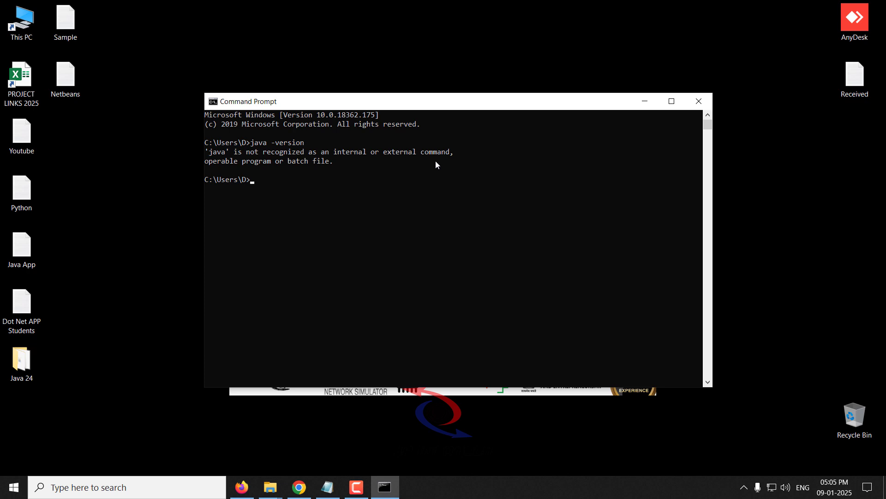
# Install JDK 23.0.1 (64-bit) from jdk-23_windows-x64_bin into the default C:\Program Files\Java\jdk-23\ folder.
pyautogui.doubleClick(17, 370)
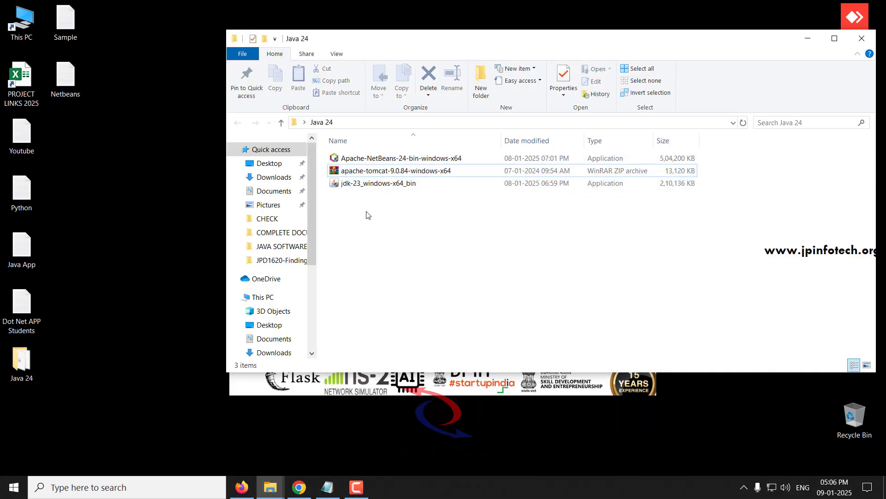
pyautogui.doubleClick(384, 184)
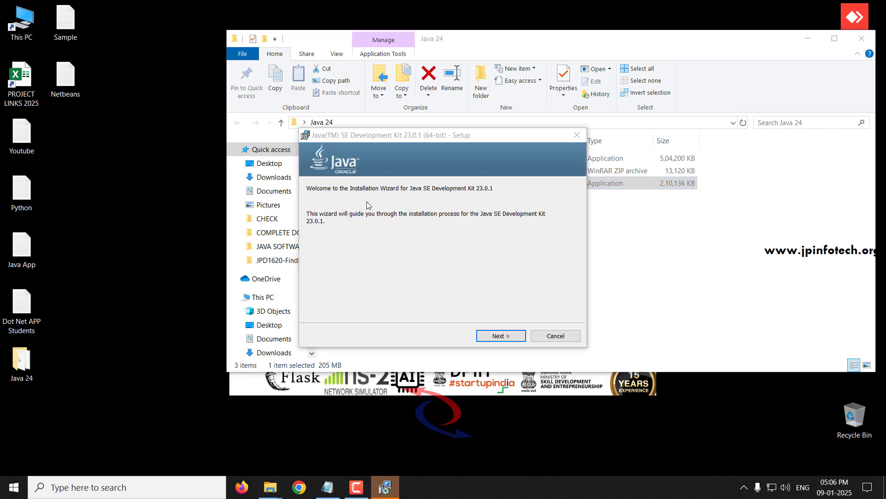
pyautogui.click(507, 342)
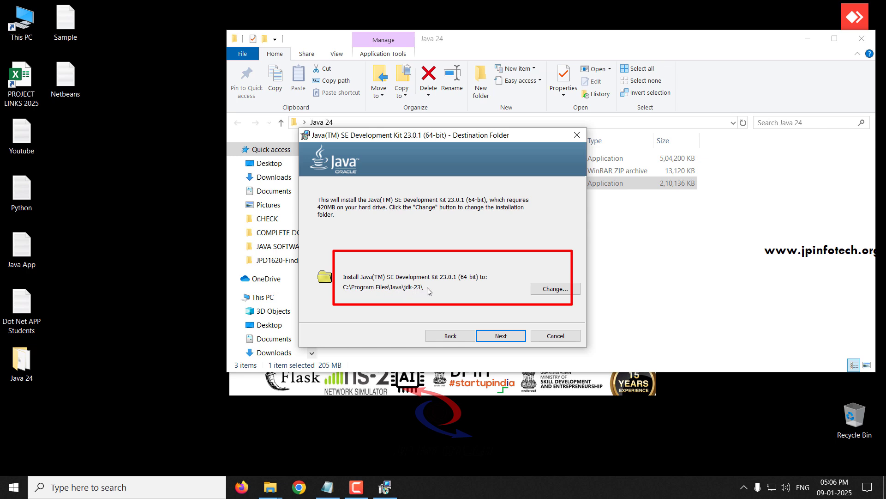
pyautogui.click(549, 289)
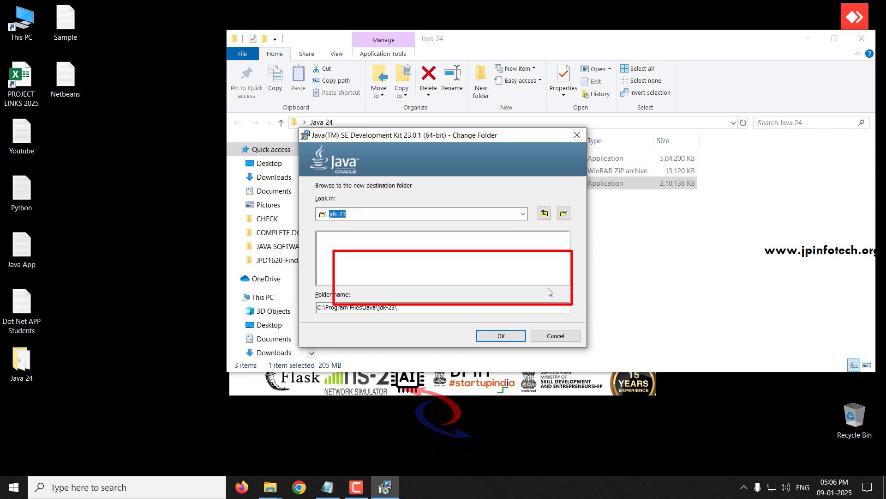
pyautogui.click(577, 136)
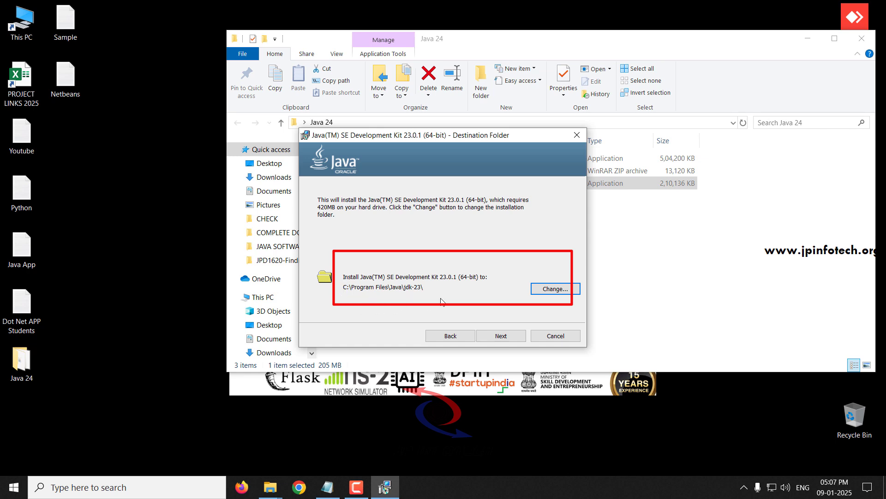
pyautogui.click(493, 337)
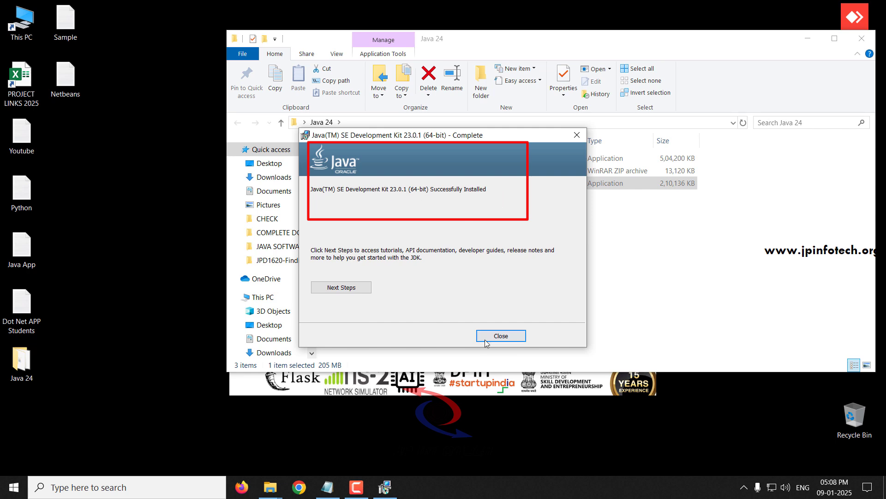
pyautogui.click(501, 336)
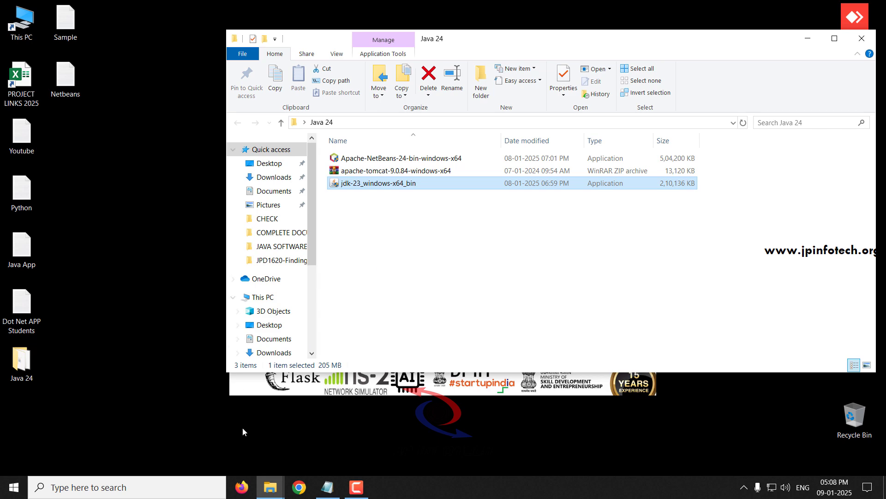
# Rerun java -version in Command Prompt to confirm Java 23.0.1, then close it.
pyautogui.click(105, 487)
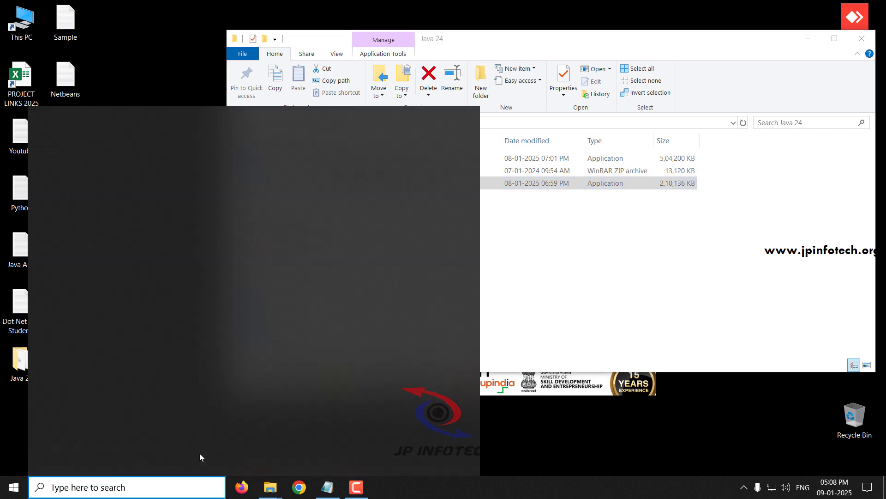
pyautogui.write('cmd')
pyautogui.press('Return')
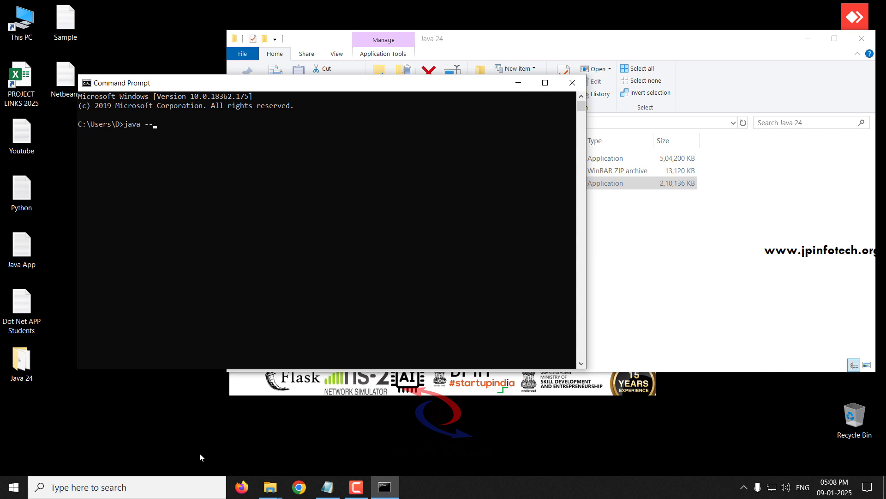
pyautogui.write('java -version')
pyautogui.press('Return')
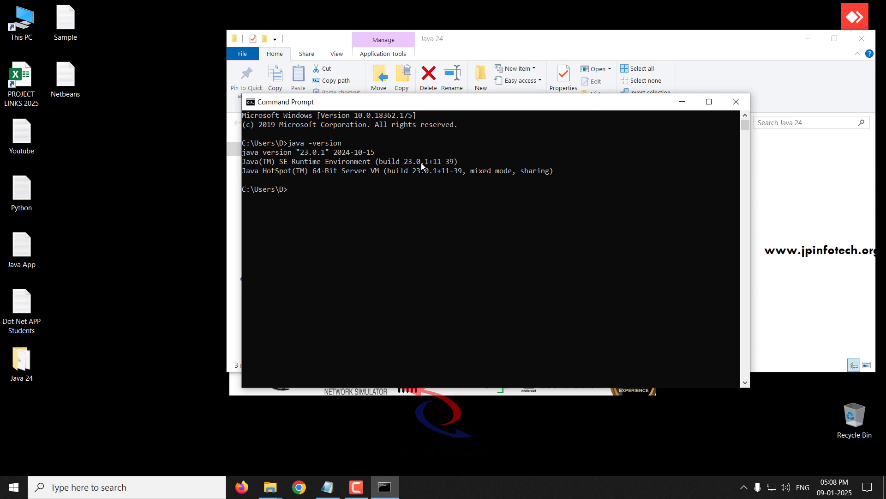
pyautogui.click(736, 102)
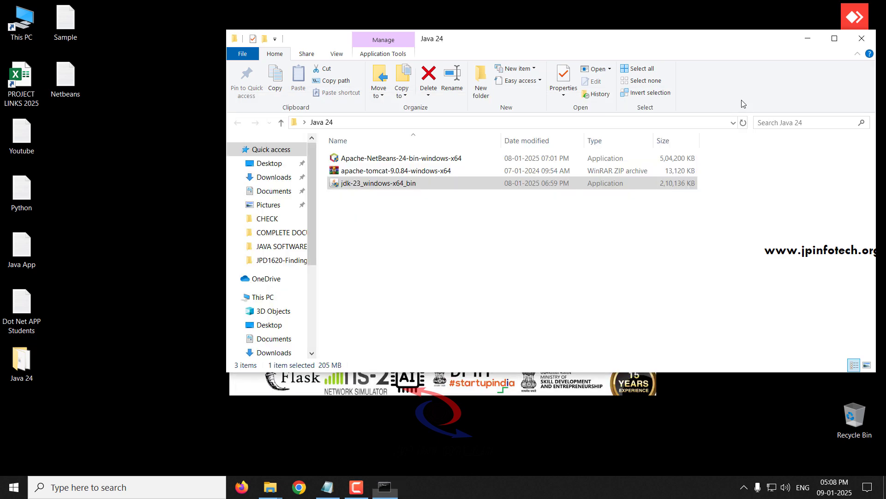
# Highlight step 2, Set Java Path, in the checklist notes and minimize them.
pyautogui.click(328, 487)
pyautogui.moveTo(323, 190); pyautogui.dragTo(143, 191)
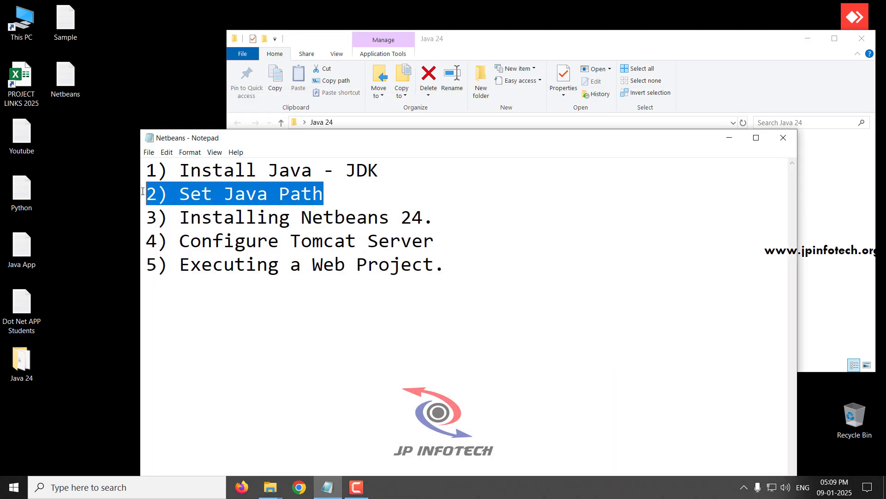
pyautogui.click(730, 139)
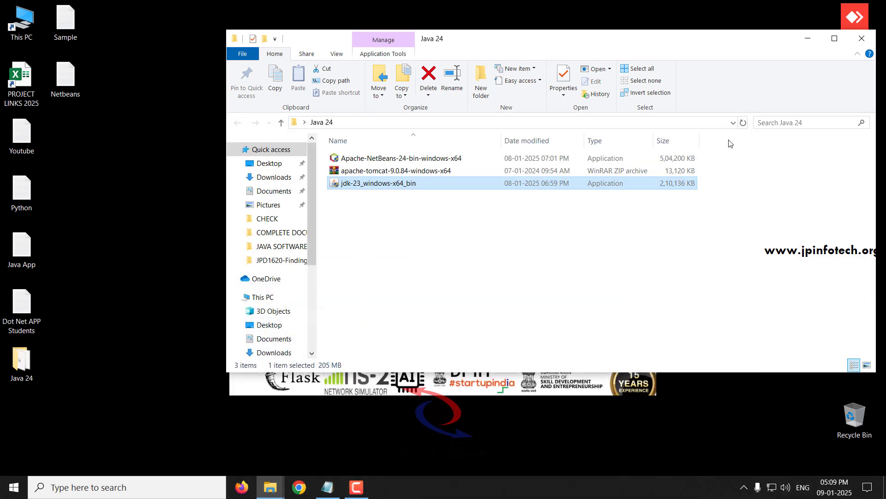
# Navigate to C:\Program Files\Java\jdk-23\bin and copy its full path from the address bar.
pyautogui.click(835, 39)
pyautogui.click(44, 374)
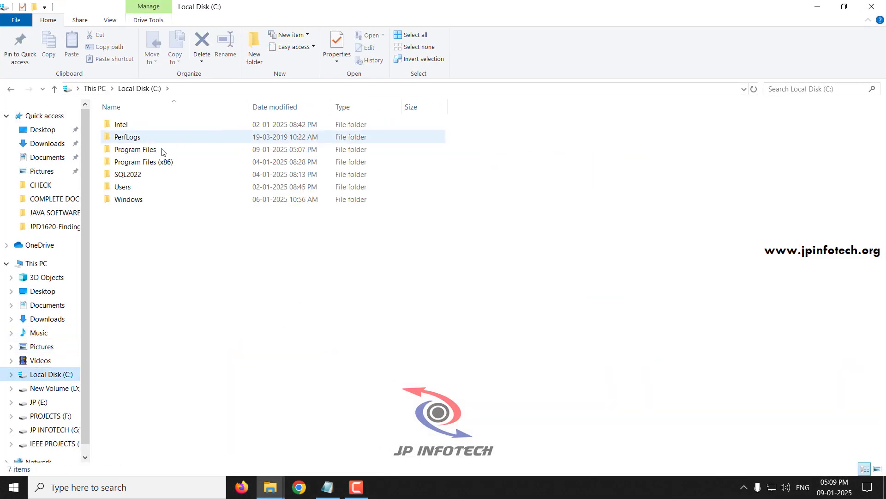
pyautogui.doubleClick(135, 150)
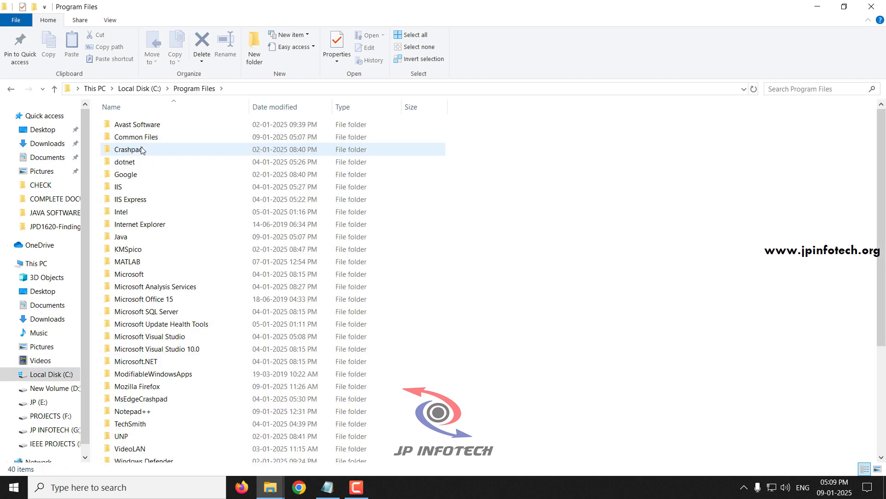
pyautogui.doubleClick(121, 237)
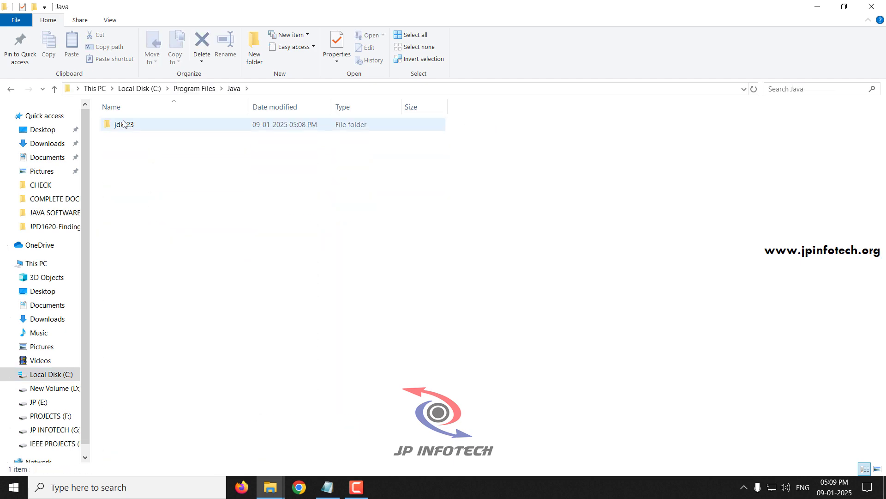
pyautogui.doubleClick(131, 125)
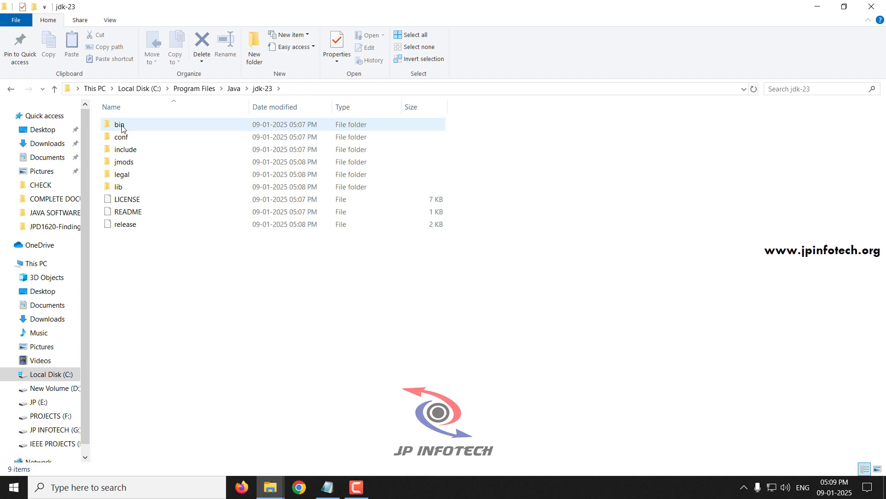
pyautogui.doubleClick(122, 128)
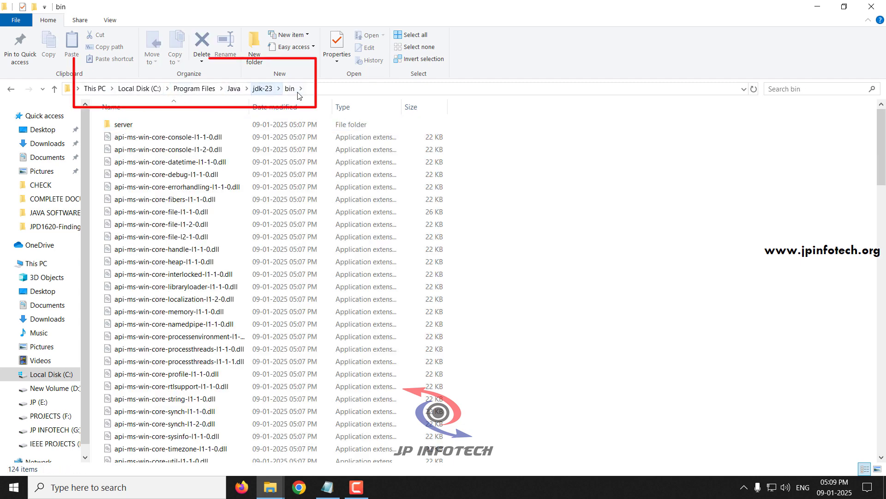
pyautogui.click(314, 90)
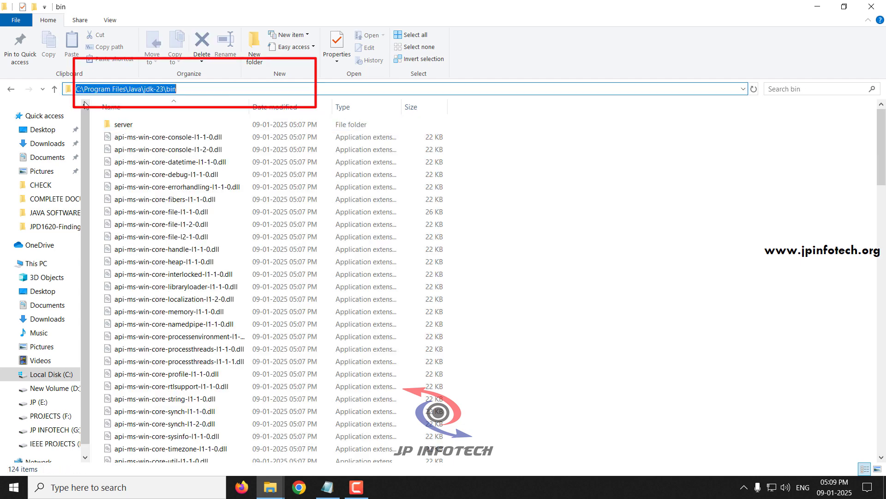
pyautogui.rightClick(169, 90)
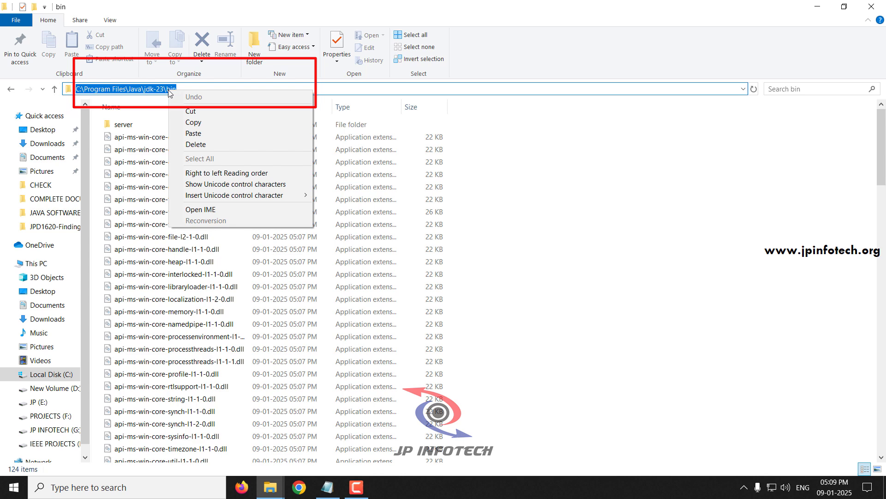
pyautogui.click(188, 122)
pyautogui.click(125, 487)
# Reach Environment Variables through This PC Properties and Advanced system settings.
pyautogui.write('envi')
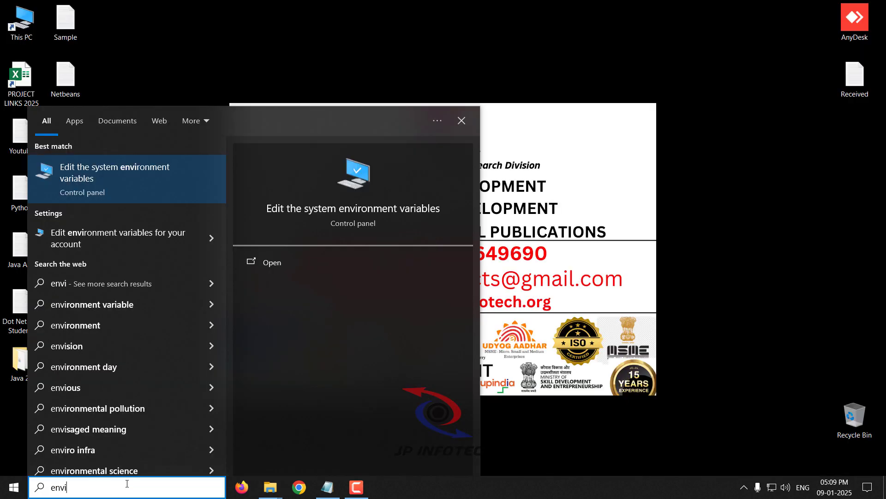
pyautogui.click(126, 180)
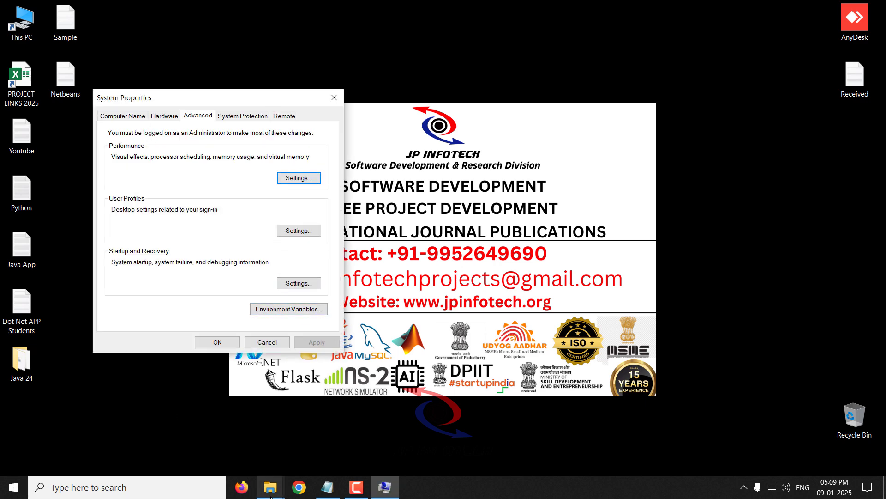
pyautogui.moveTo(270, 486)
pyautogui.click(234, 456)
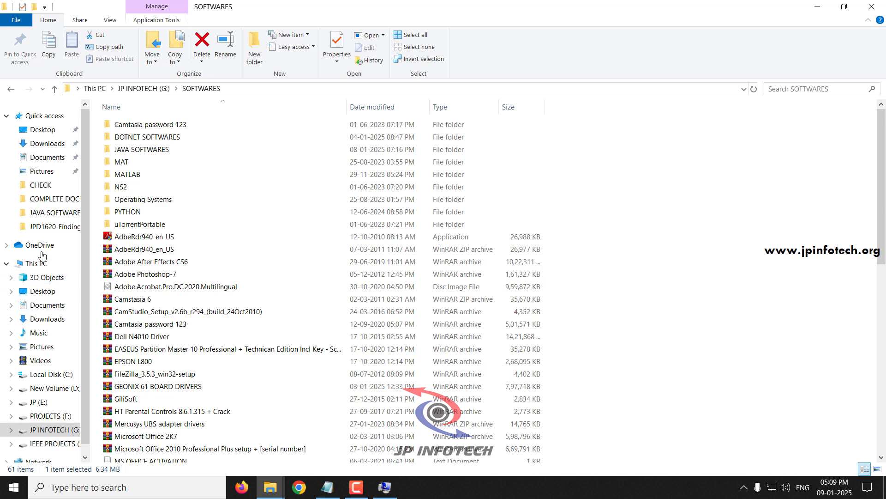
pyautogui.click(37, 264)
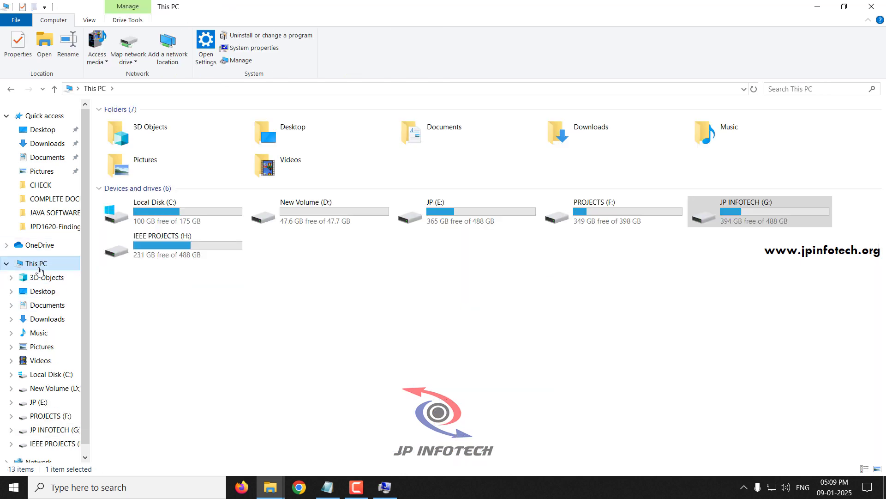
pyautogui.rightClick(37, 264)
pyautogui.click(73, 416)
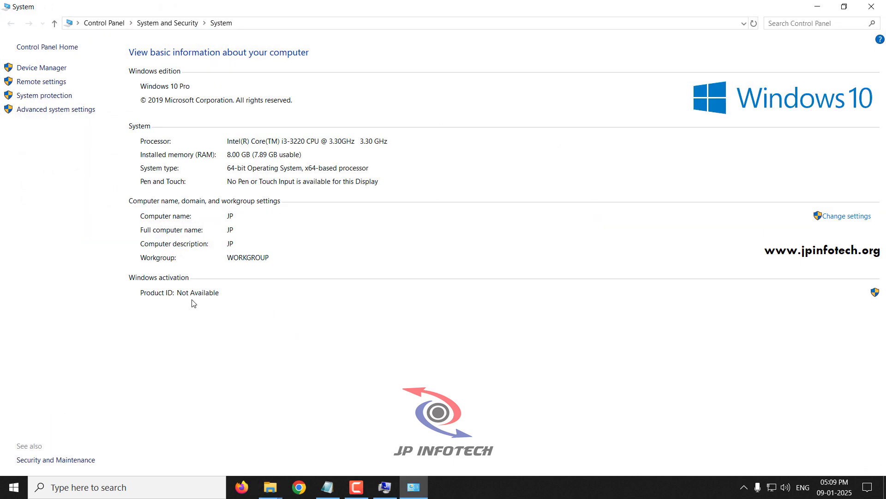
pyautogui.click(41, 111)
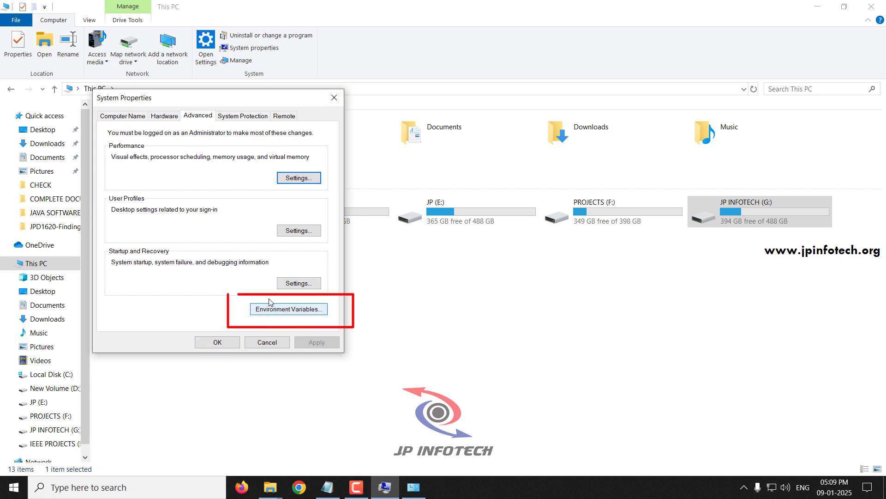
pyautogui.click(289, 311)
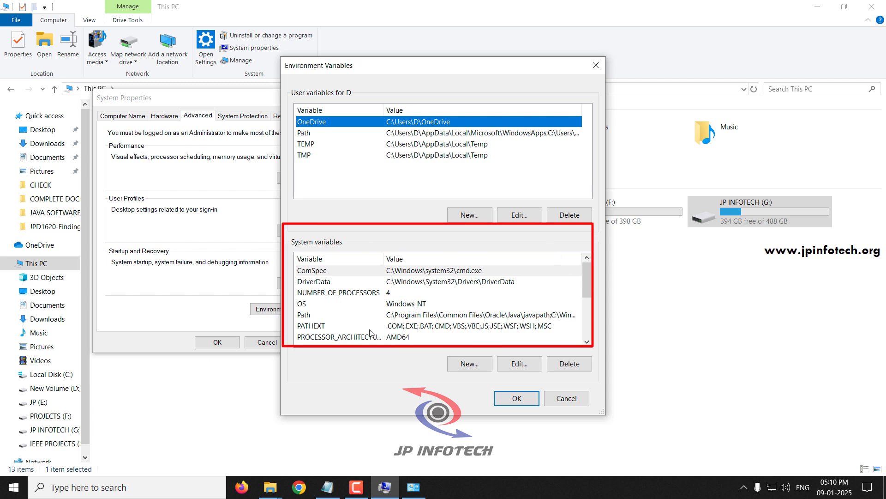
# Start a new system variable with the pasted JDK bin path, then discard it.
pyautogui.click(469, 363)
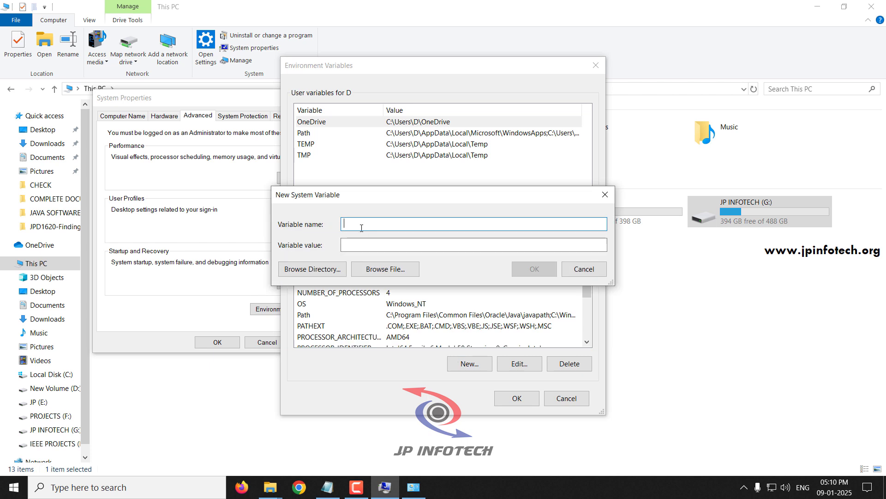
pyautogui.press('Tab')
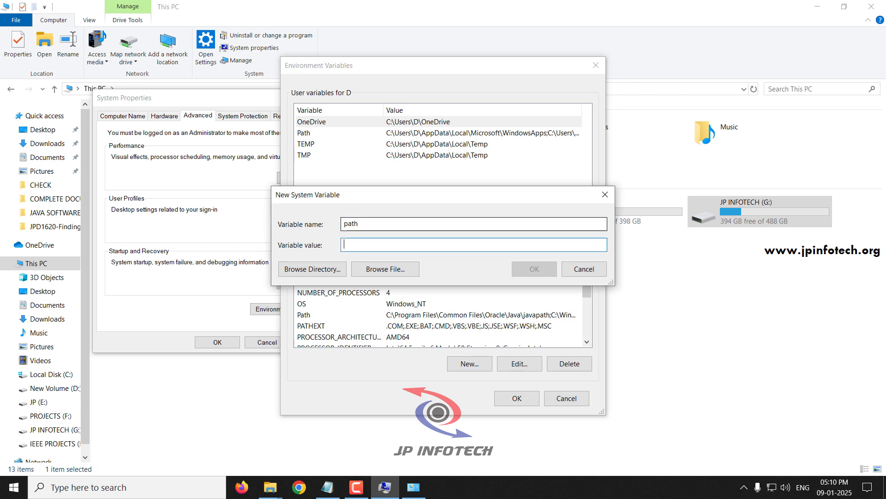
pyautogui.write('C:\\Program Files\\Java\\jdk-23\\bin')
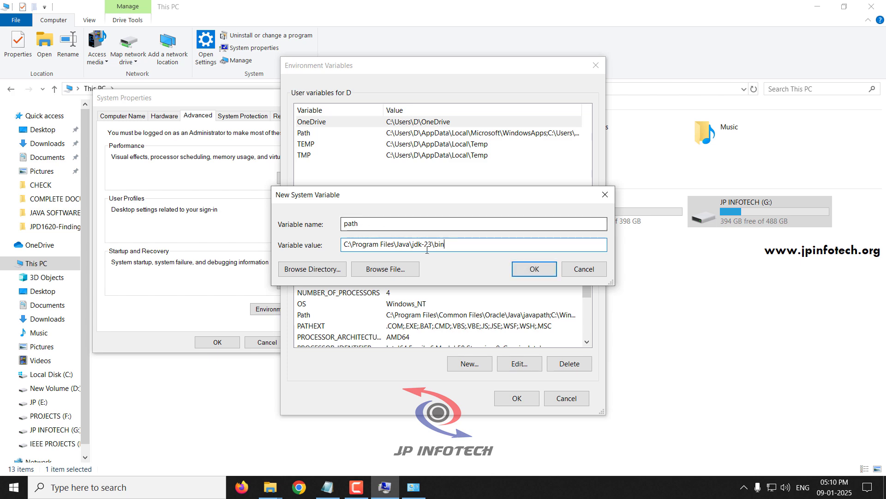
pyautogui.click(603, 197)
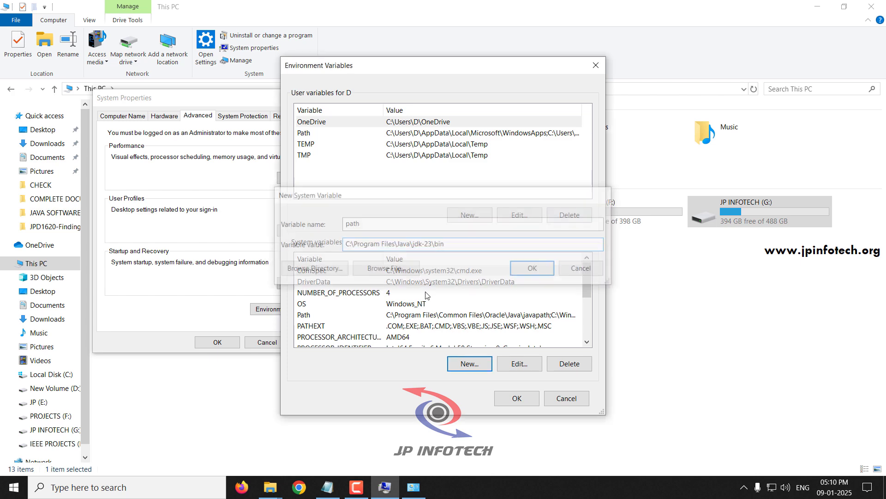
# Add C:\Program Files\Java\jdk-23\bin to the system Path, verify it, and save all dialogs.
pyautogui.doubleClick(312, 317)
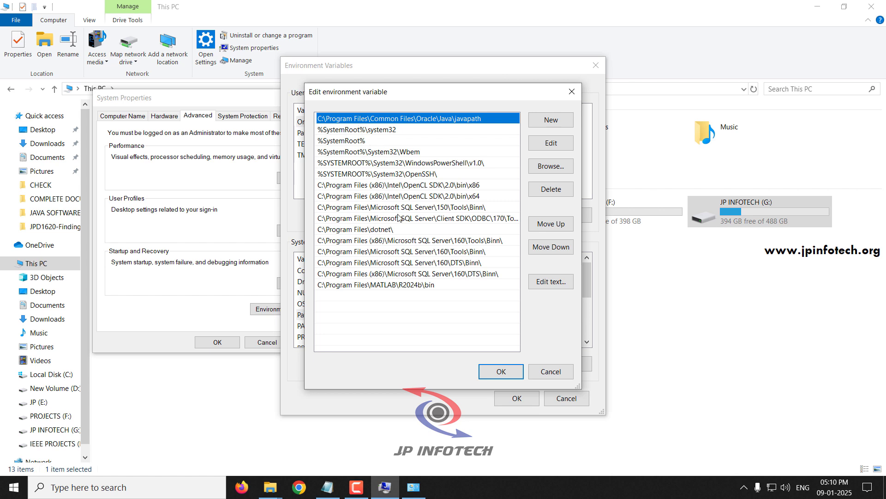
pyautogui.click(551, 119)
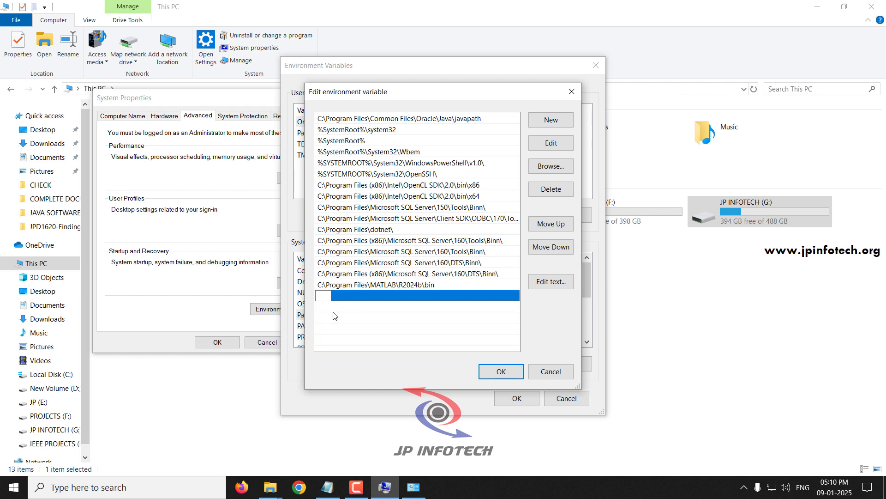
pyautogui.write('C:\\Program Files\\Java\\jdk-23\\bin')
pyautogui.click(361, 312)
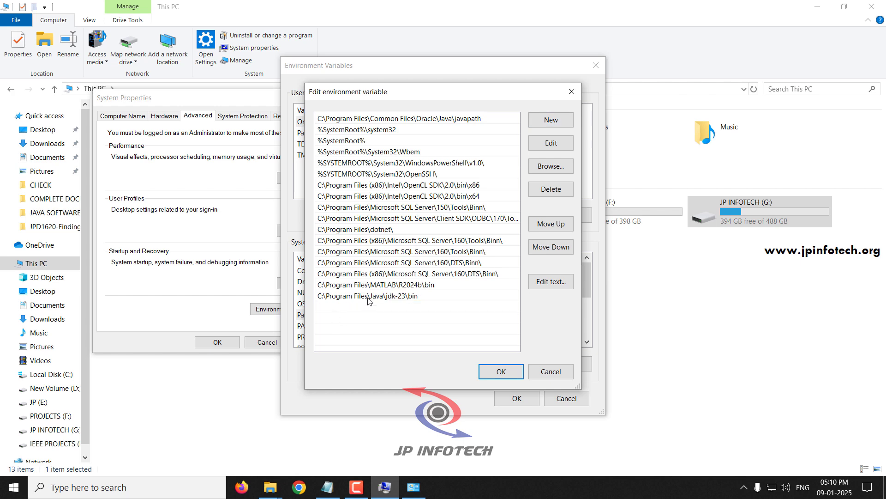
pyautogui.click(511, 375)
pyautogui.doubleClick(342, 318)
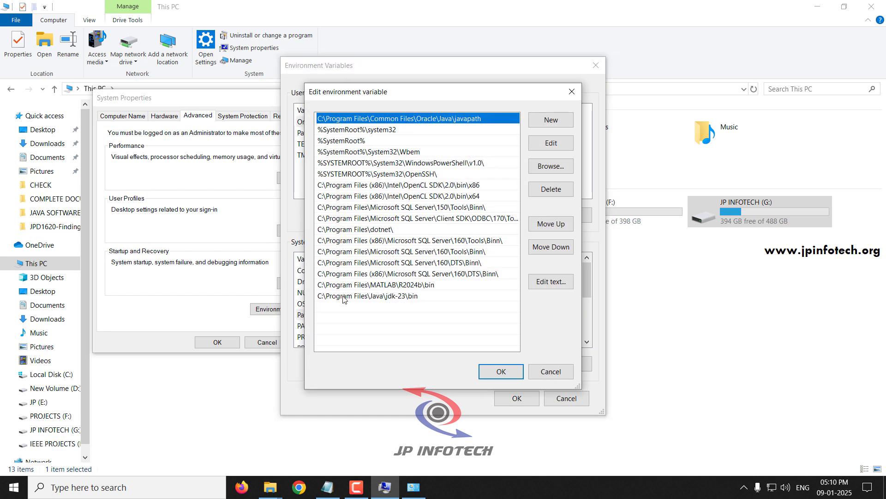
pyautogui.click(332, 299)
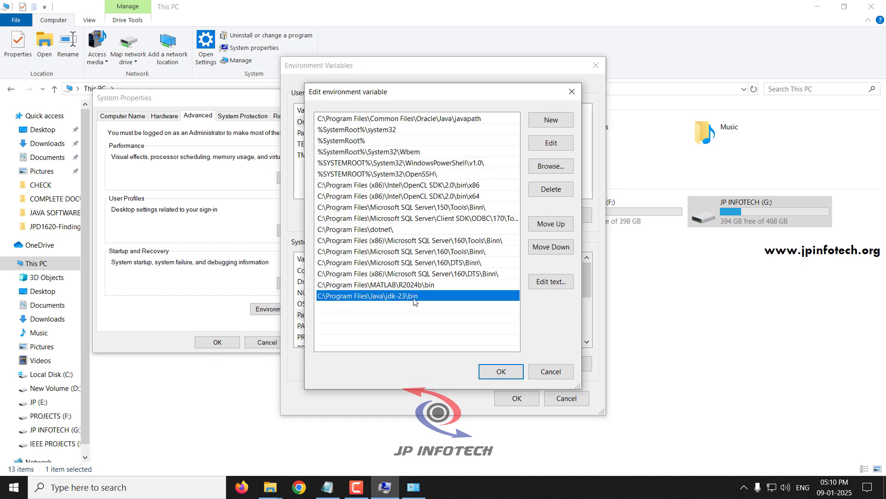
pyautogui.click(504, 372)
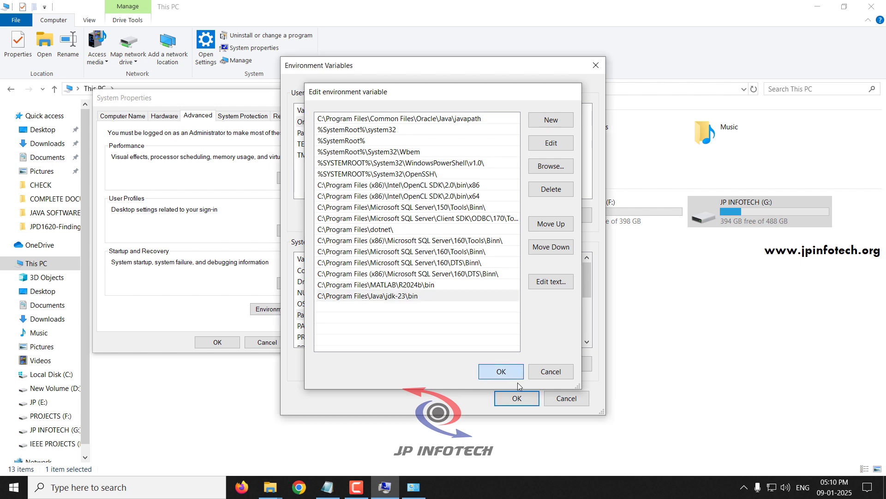
pyautogui.click(517, 398)
# Close System Properties and highlight step 3 'Installing Netbeans 24.' in the Notepad checklist.
pyautogui.click(224, 344)
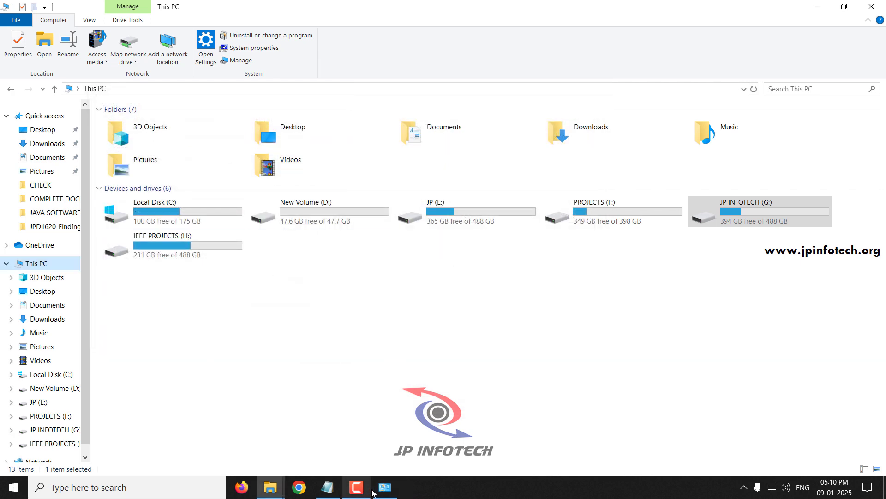
pyautogui.click(327, 487)
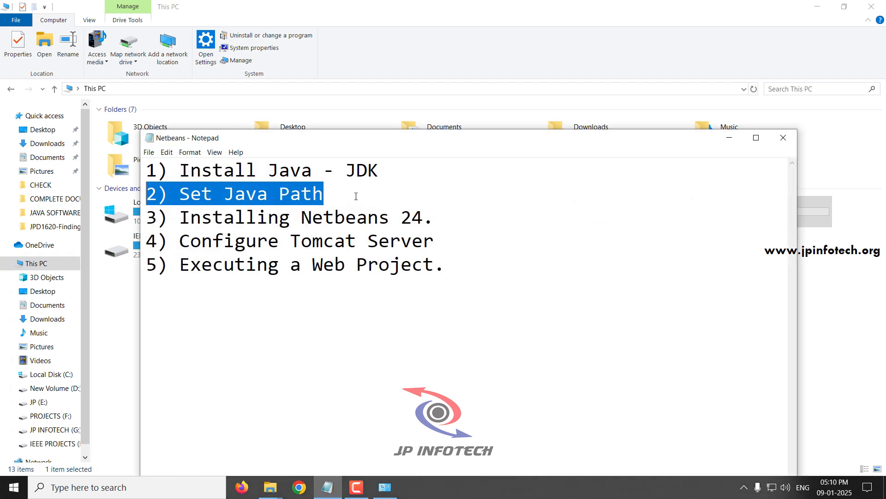
pyautogui.click(354, 196)
pyautogui.moveTo(327, 192); pyautogui.dragTo(112, 196)
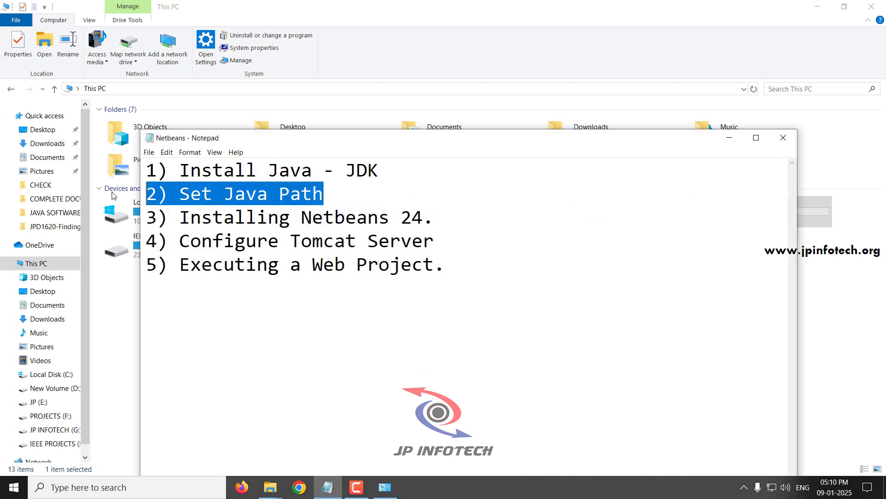
pyautogui.click(312, 200)
pyautogui.moveTo(436, 214); pyautogui.dragTo(135, 220)
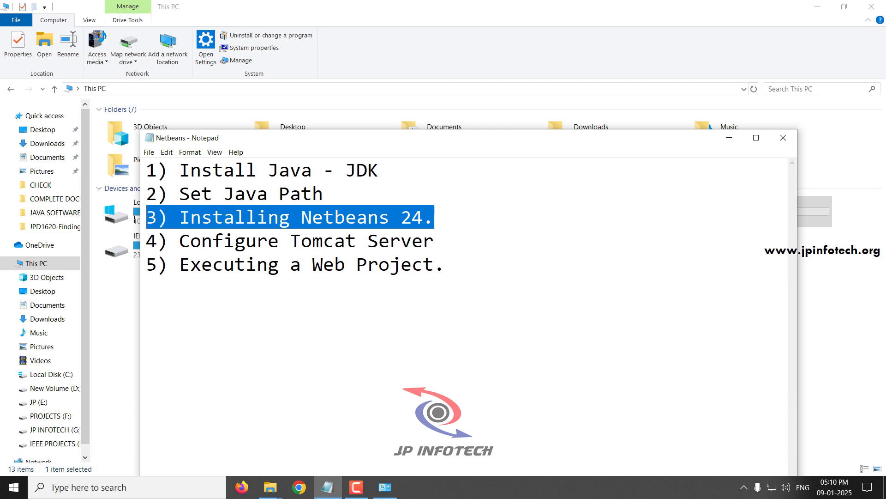
# Open the Java 24 folder from the desktop and select the Apache-NetBeans-24 installer.
pyautogui.press('super+d')
pyautogui.doubleClick(14, 371)
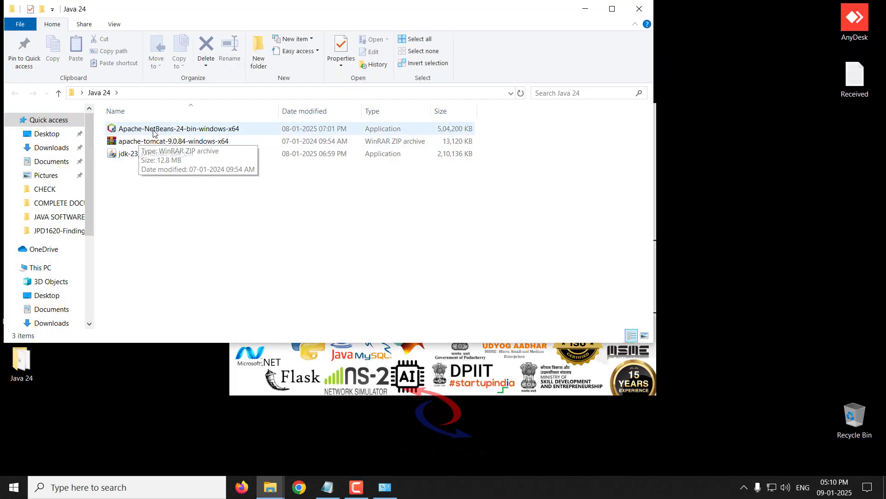
pyautogui.click(157, 133)
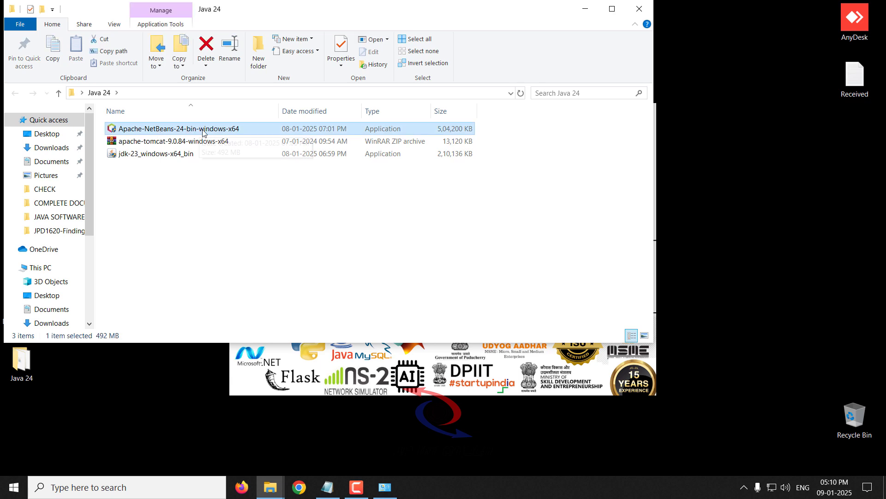
# Launch the NetBeans 24 installer, keep every pack including PHP, and advance to the License Agreement.
pyautogui.doubleClick(222, 133)
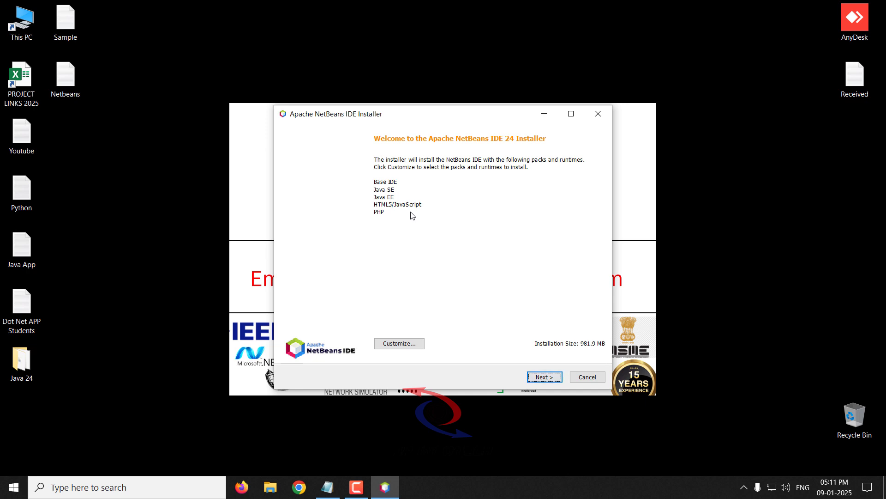
pyautogui.click(404, 345)
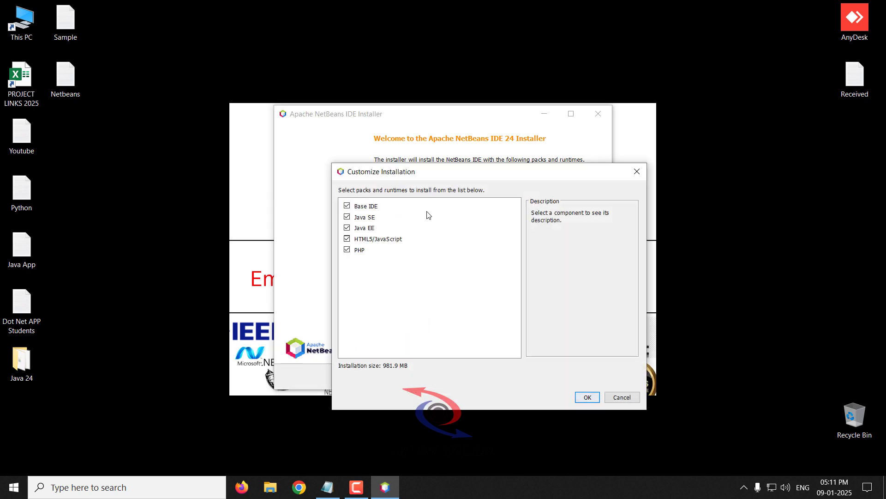
pyautogui.click(348, 251)
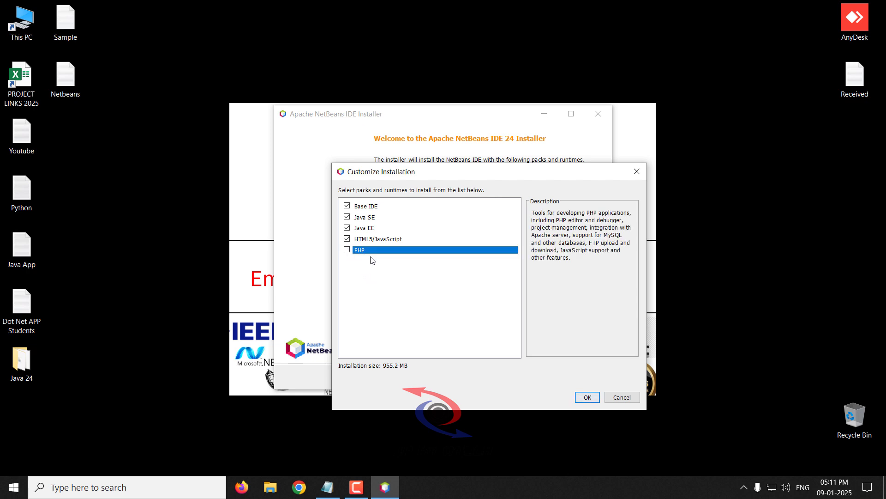
pyautogui.click(347, 251)
pyautogui.click(621, 397)
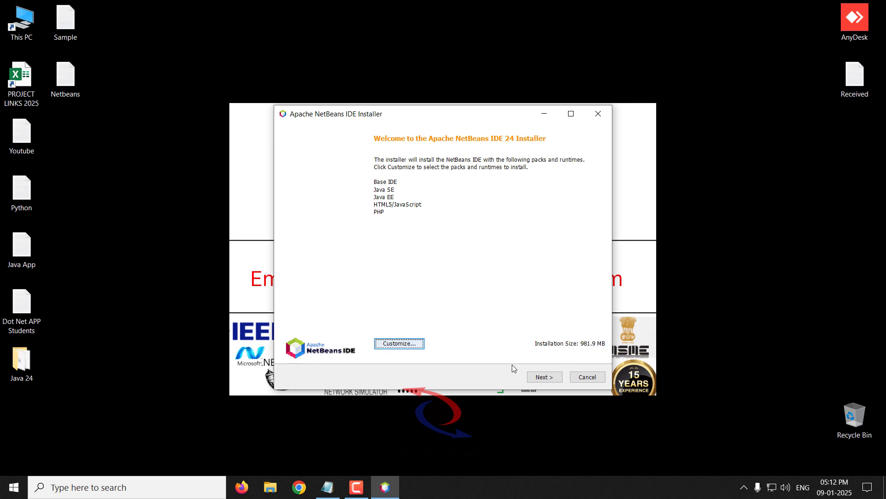
pyautogui.click(546, 379)
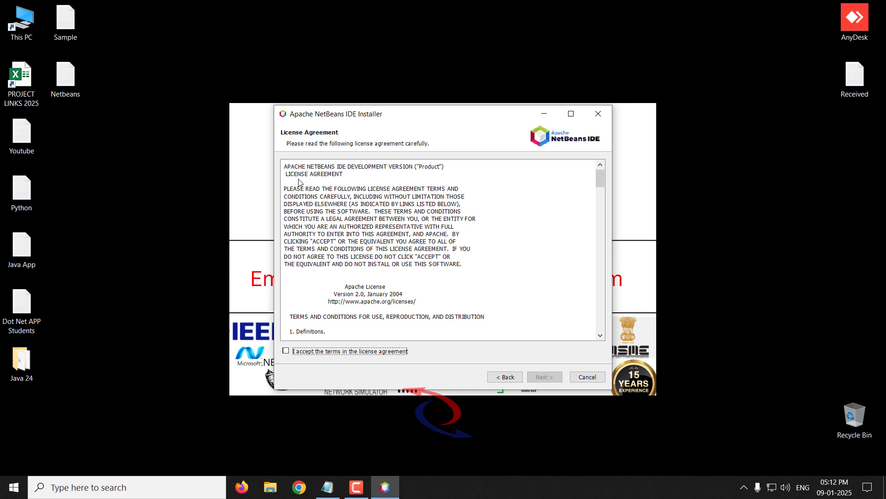
# Accept the license and confirm install folder C:\Program Files\NetBeans-24 with JDK C:\Program Files\Java\jdk-23.
pyautogui.click(287, 351)
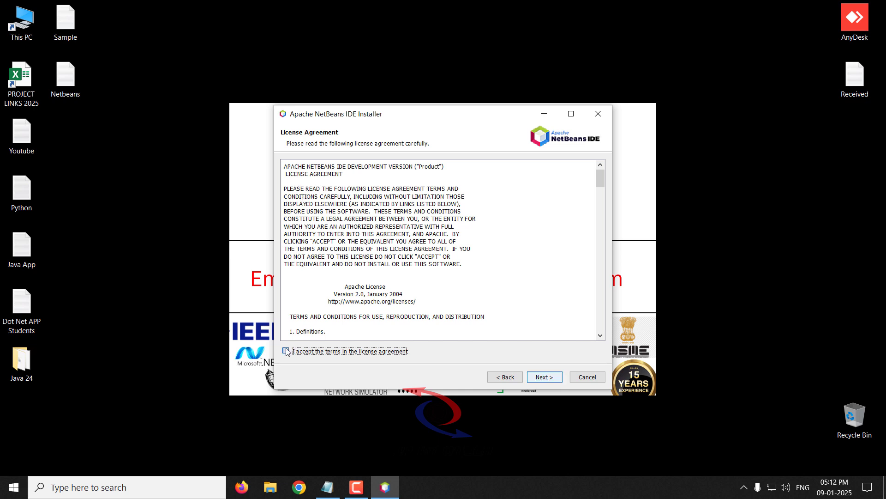
pyautogui.click(545, 377)
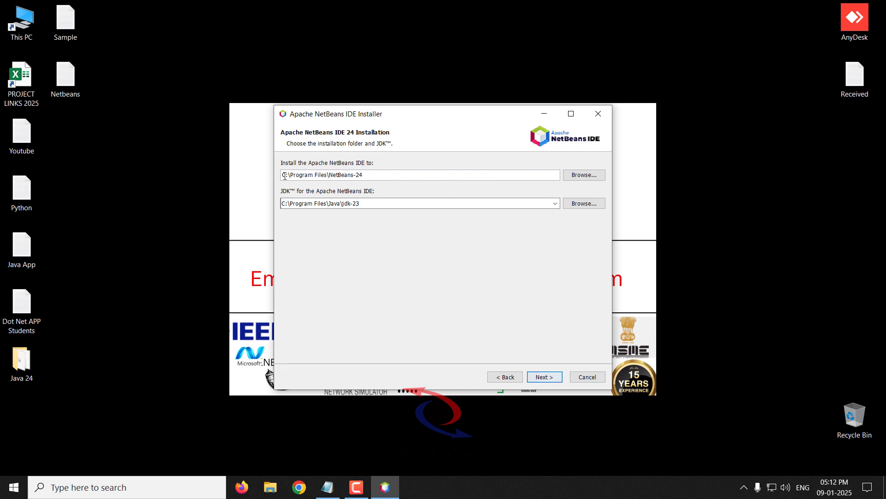
pyautogui.moveTo(284, 175); pyautogui.dragTo(367, 176)
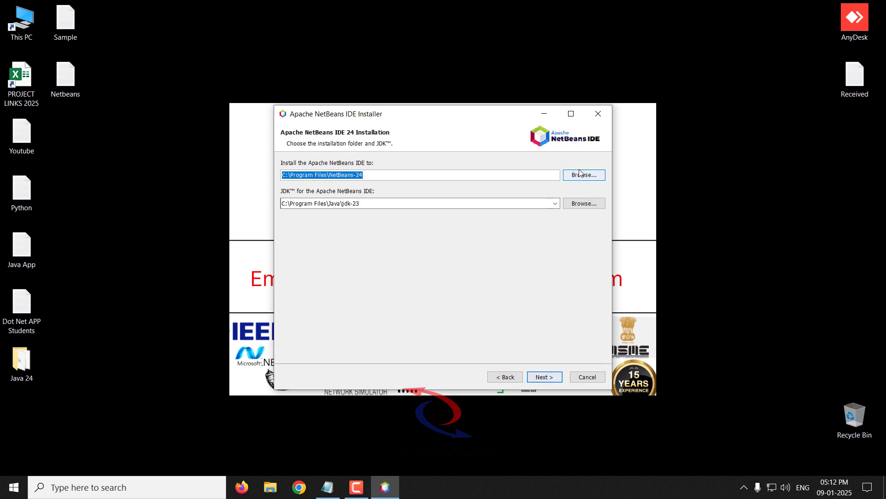
pyautogui.click(399, 175)
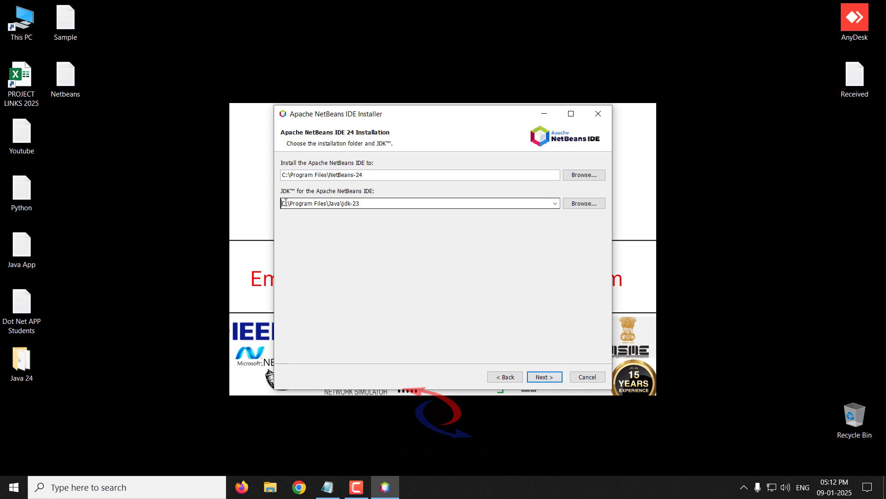
pyautogui.moveTo(283, 204); pyautogui.dragTo(378, 202)
pyautogui.click(378, 202)
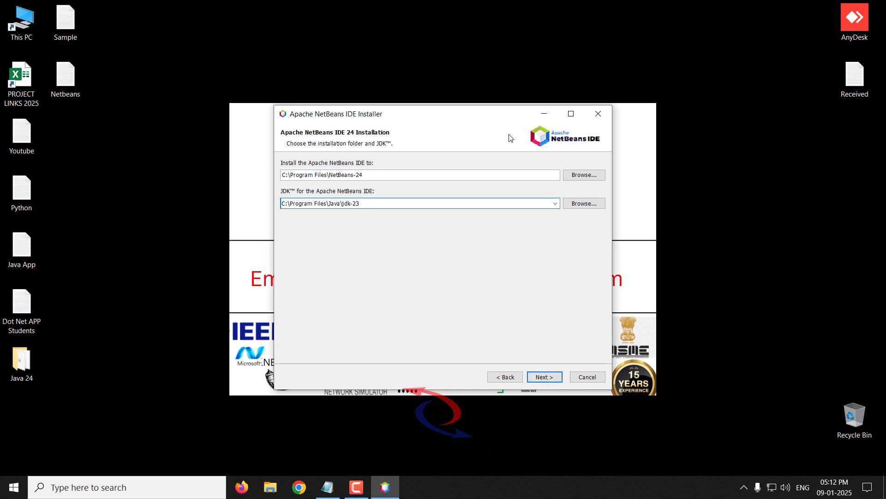
# Install NetBeans IDE 24 with the chosen folders and finish the installer.
pyautogui.click(547, 377)
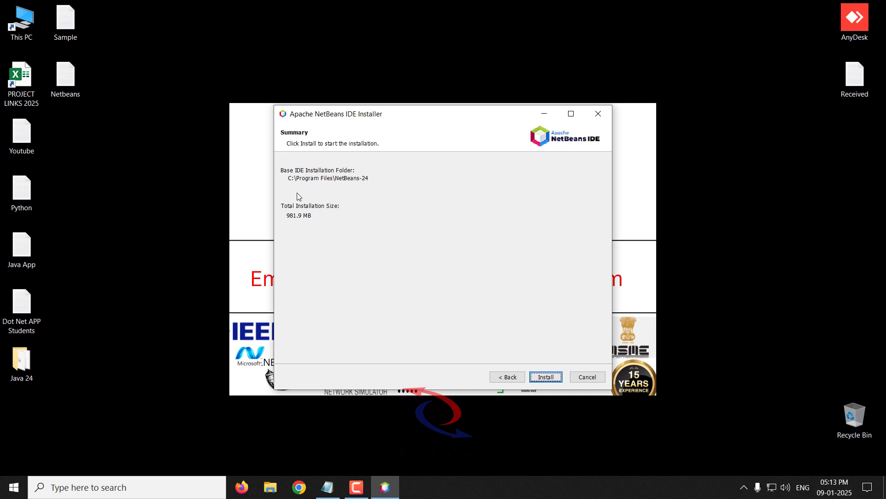
pyautogui.click(552, 377)
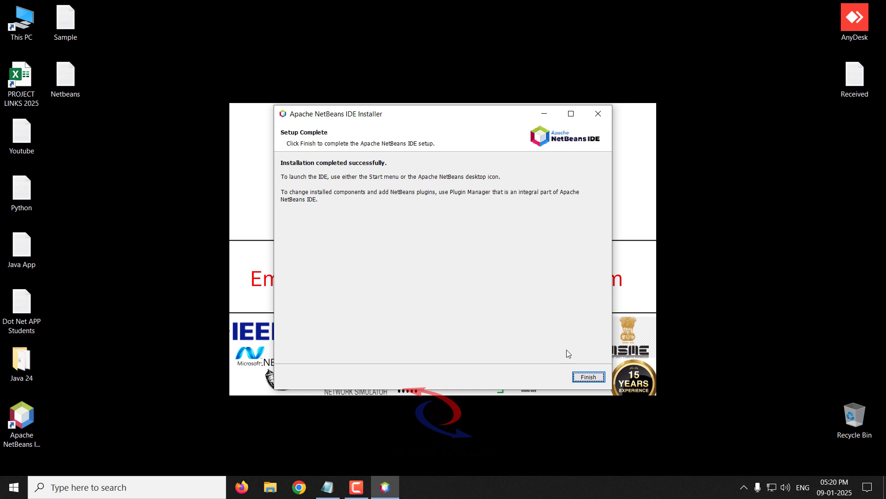
pyautogui.click(587, 378)
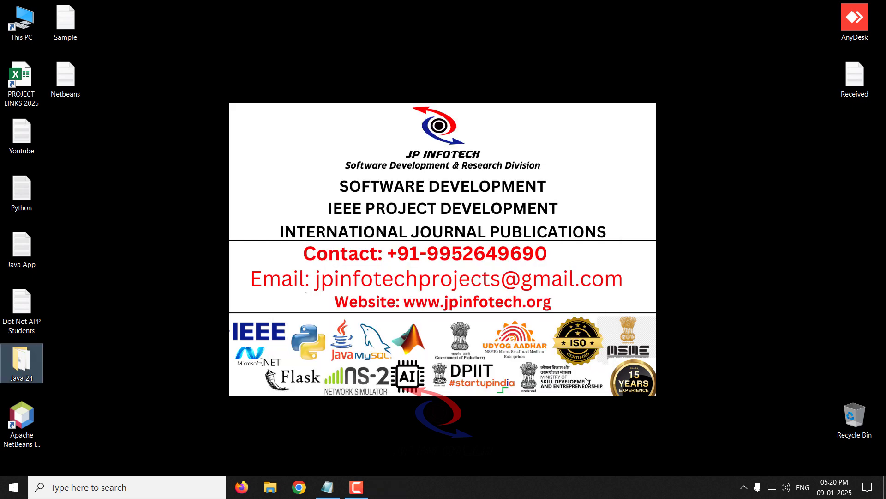
# Search Windows for 'netbeans' and launch Apache NetBeans IDE 24.
pyautogui.click(35, 424)
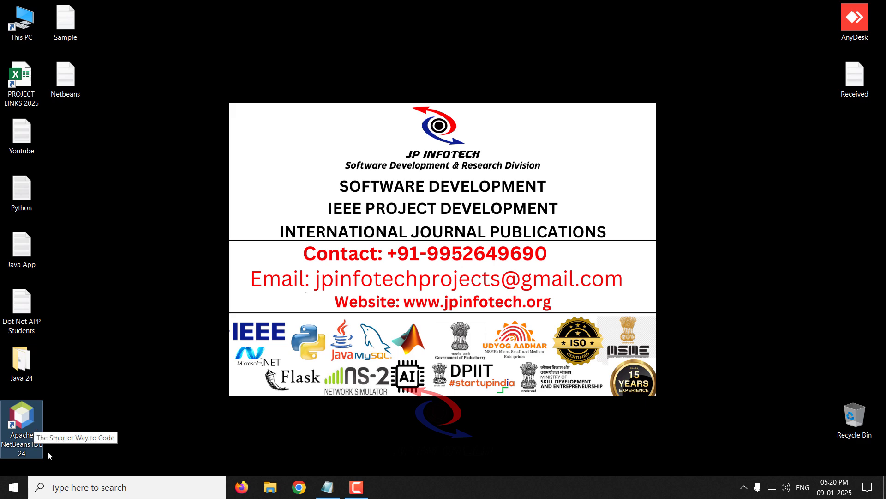
pyautogui.click(79, 487)
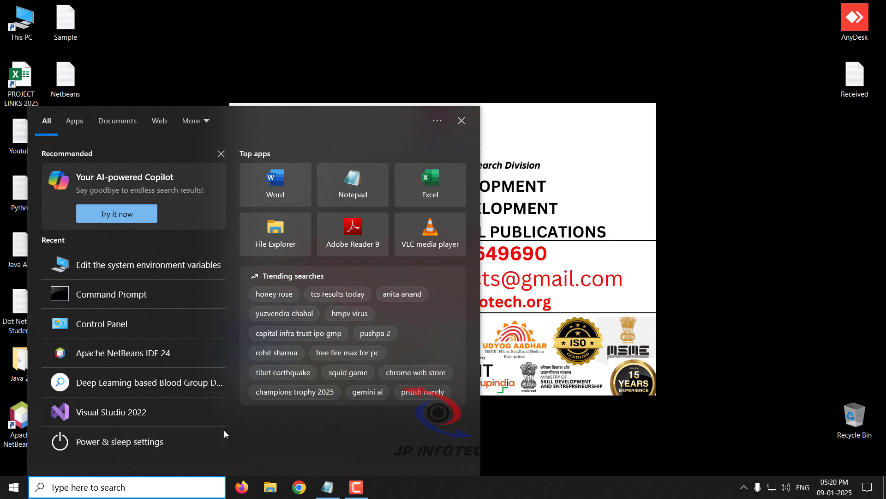
pyautogui.write('netbeans')
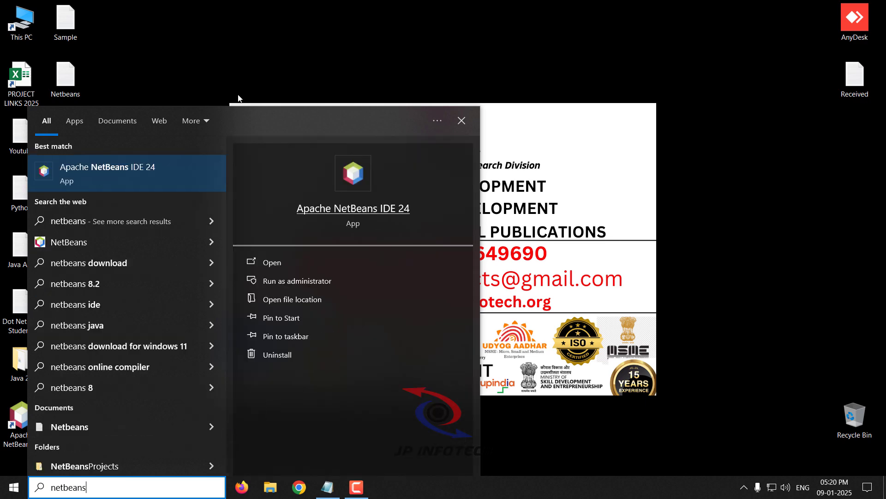
pyautogui.click(118, 174)
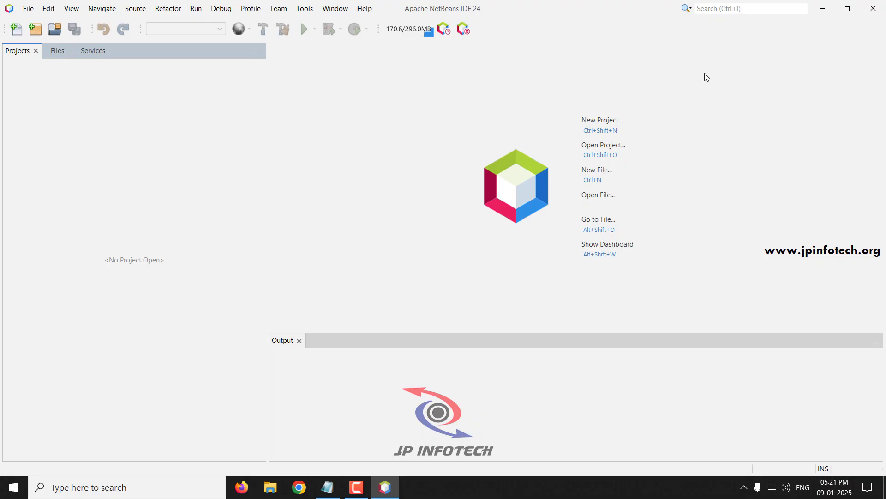
# Create a new Java with Ant Java Application project named HelloWorld1.
pyautogui.click(28, 10)
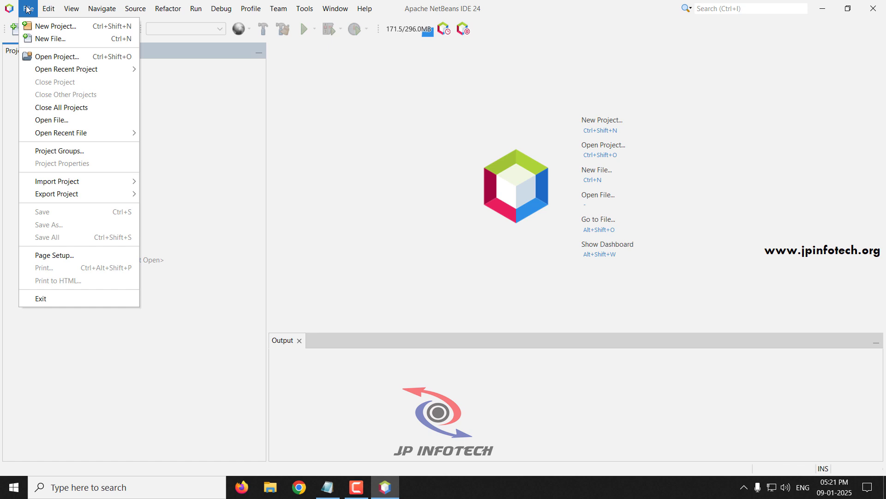
pyautogui.click(50, 26)
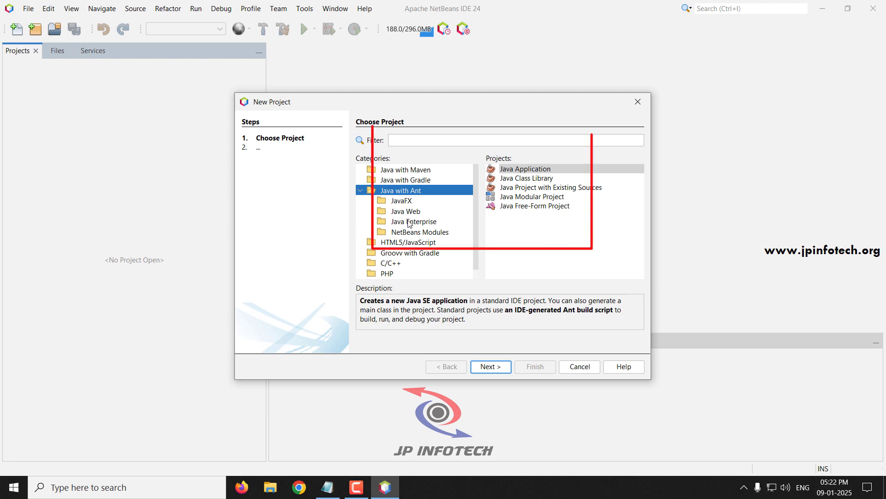
pyautogui.click(530, 170)
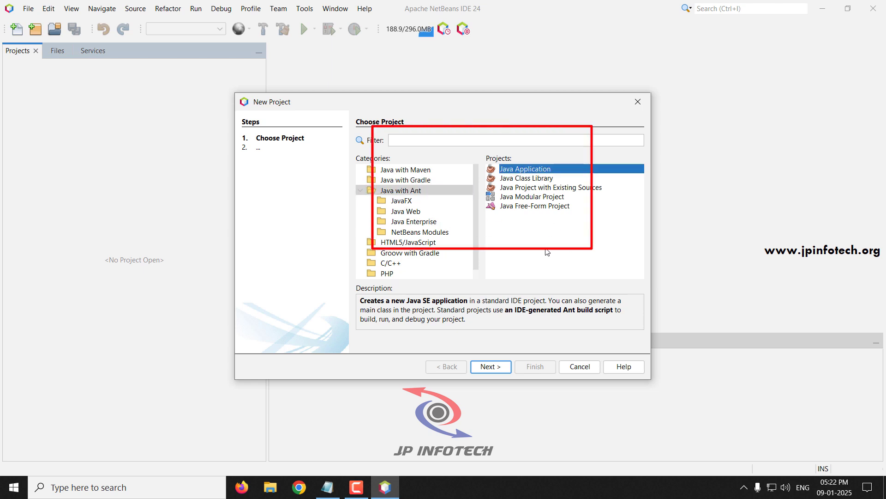
pyautogui.click(491, 366)
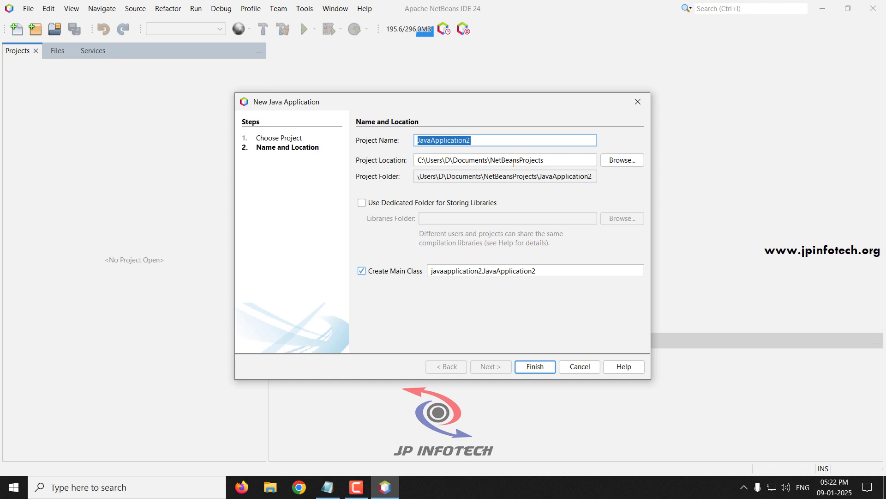
pyautogui.write('Hellow')
pyautogui.press('BackSpace')
pyautogui.write('W')
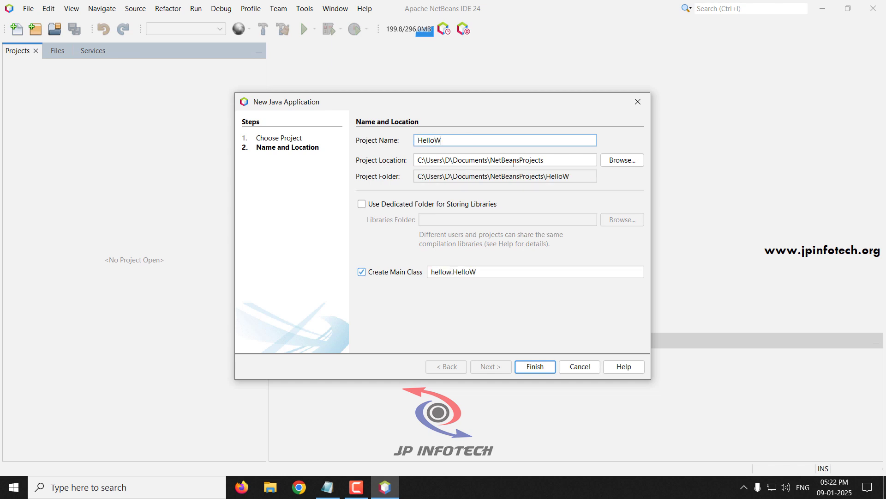
pyautogui.write('orld')
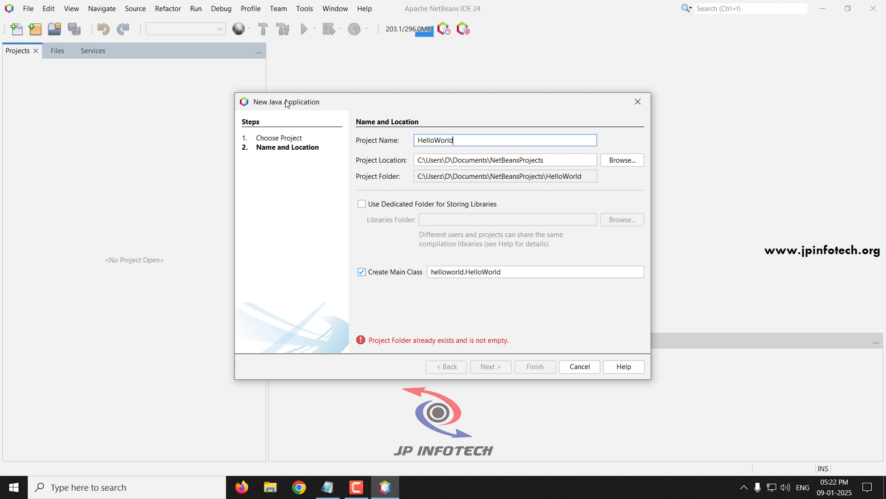
pyautogui.write('1')
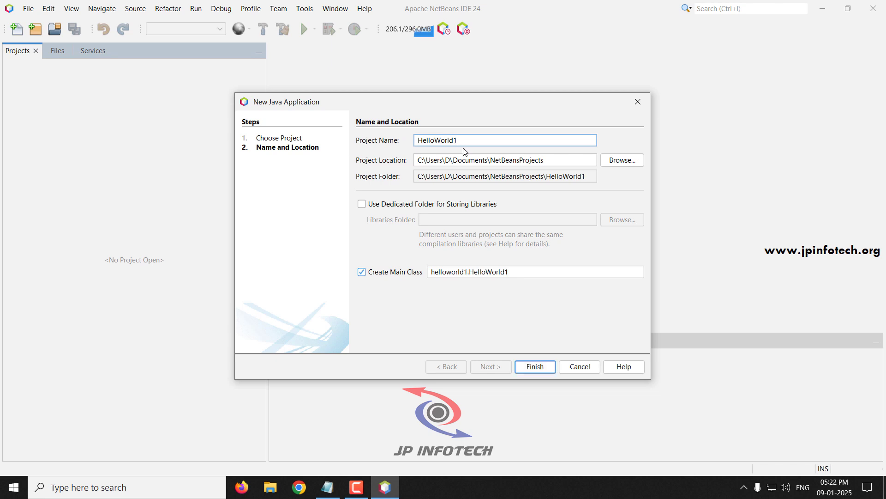
pyautogui.click(536, 368)
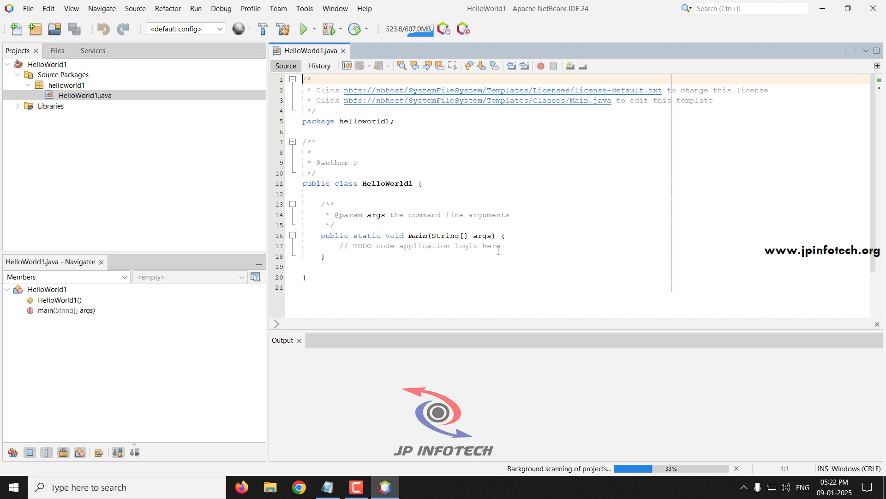
# Add System.out.println("Hello, JP INFOTECH!"); below the TODO comment in main.
pyautogui.click(498, 252)
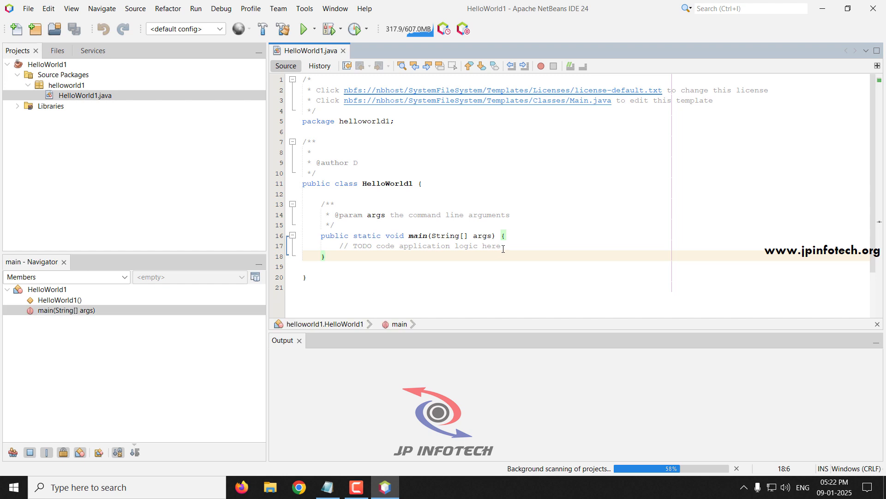
pyautogui.click(503, 244)
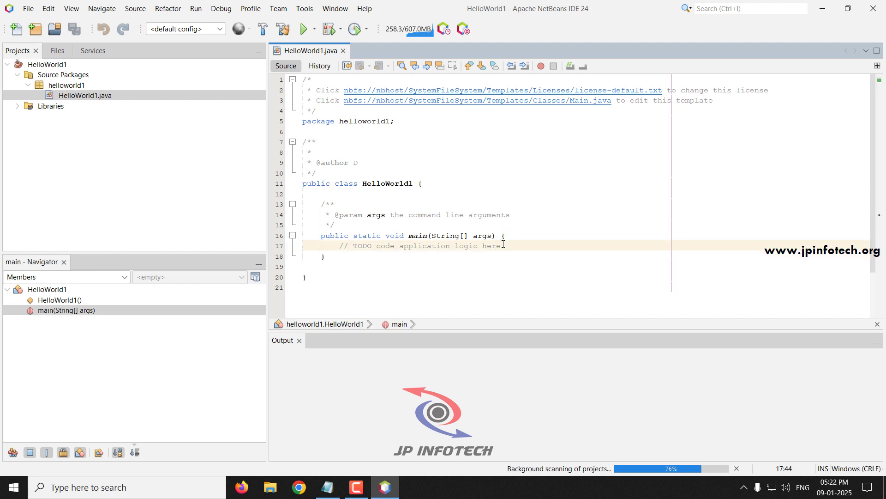
pyautogui.press('Return')
pyautogui.write('System.out.println("Hello, JP INFOTECH!");')
pyautogui.click(358, 266)
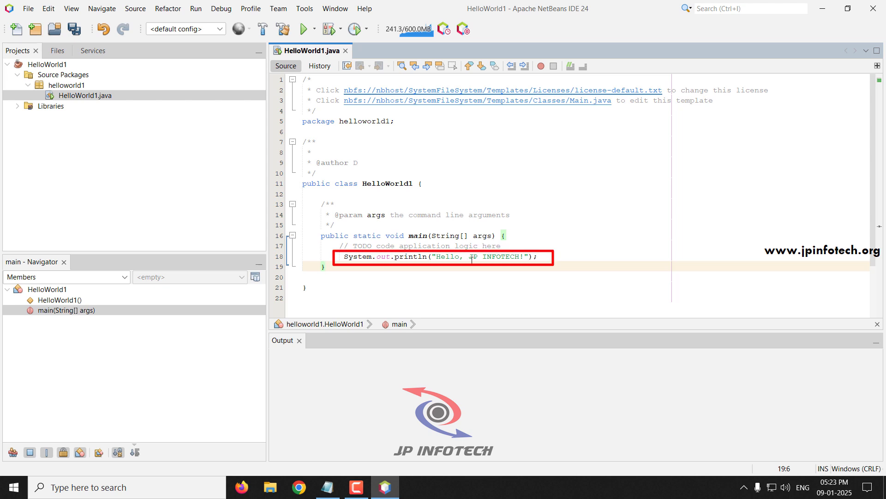
# Run HelloWorld1, verify the 'Hello, JP INFOTECH!' output, and close HelloWorld1.java.
pyautogui.click(305, 31)
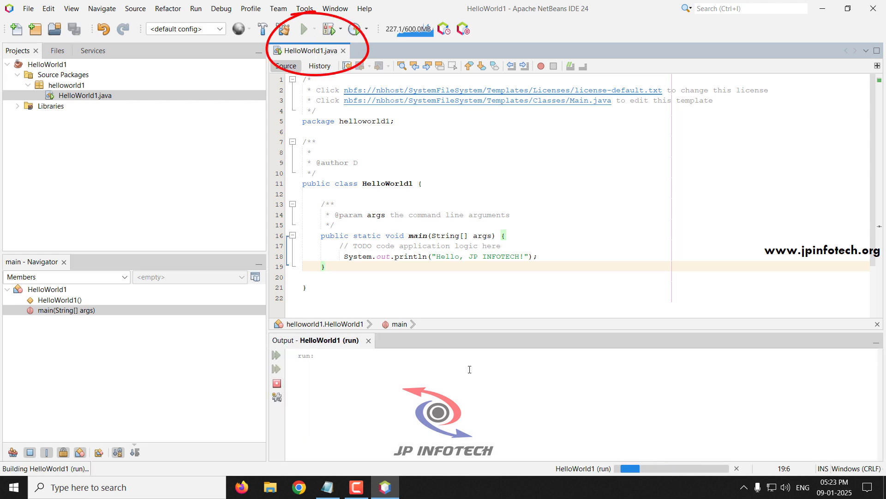
pyautogui.click(340, 365)
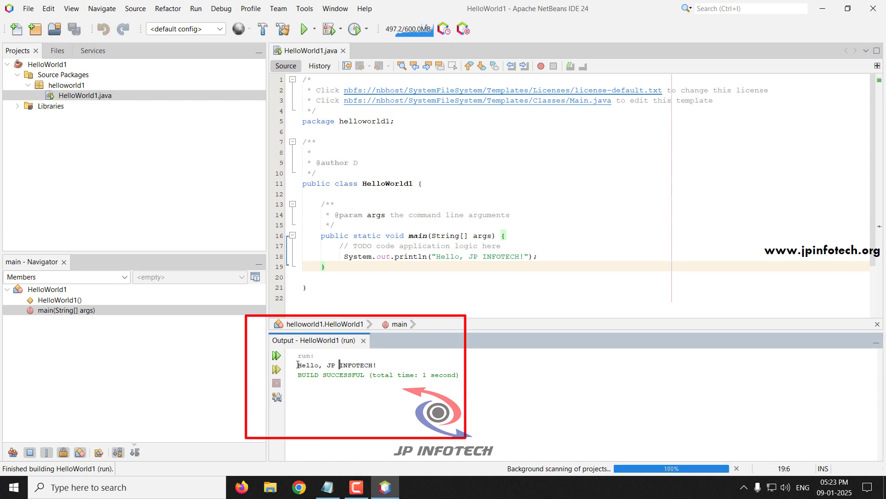
pyautogui.moveTo(300, 365); pyautogui.dragTo(380, 364)
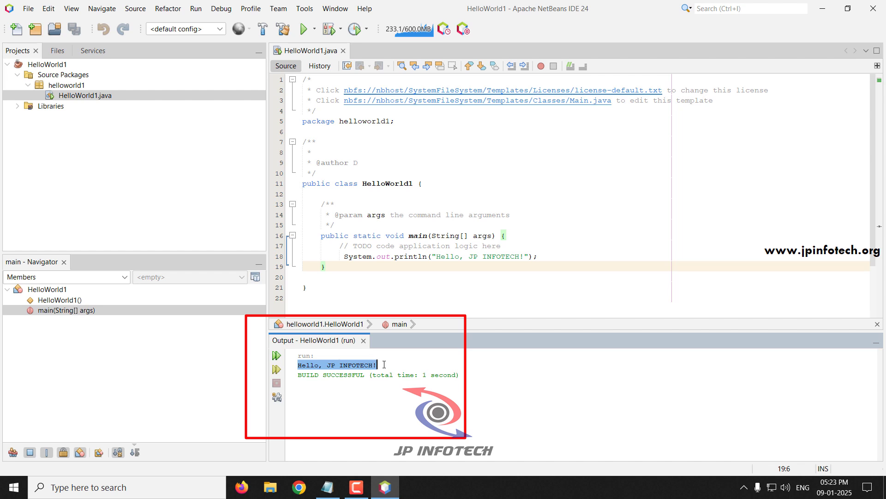
pyautogui.click(398, 364)
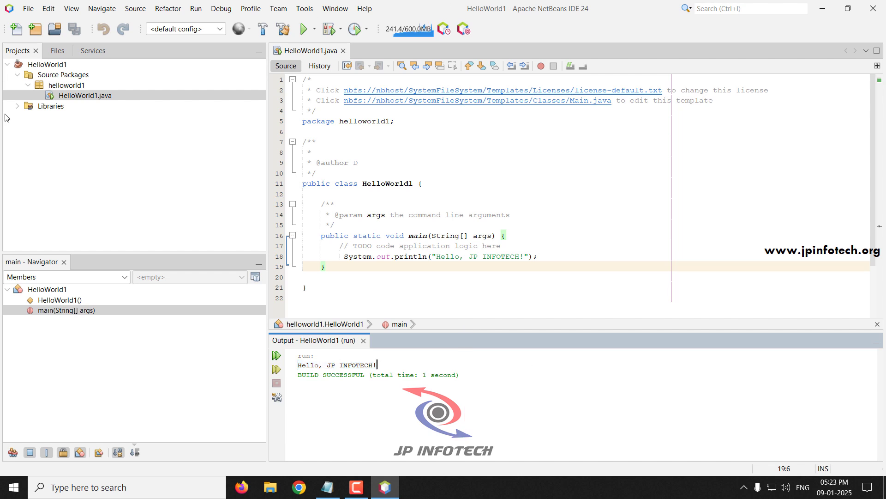
pyautogui.click(343, 51)
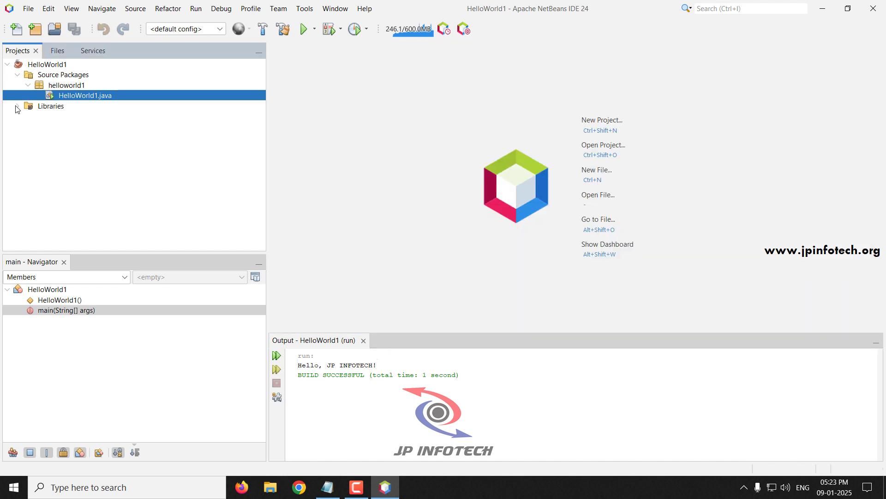
# Close the HelloWorld1 project from the Projects panel.
pyautogui.click(40, 64)
pyautogui.rightClick(40, 65)
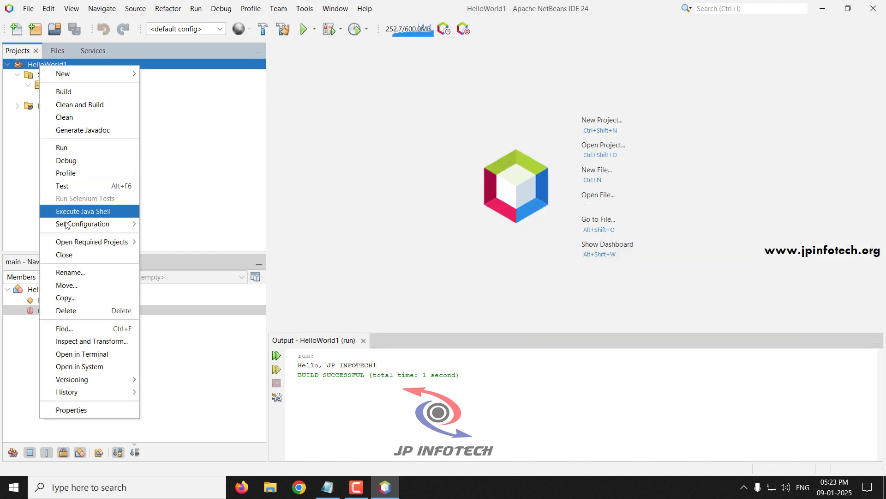
pyautogui.click(69, 257)
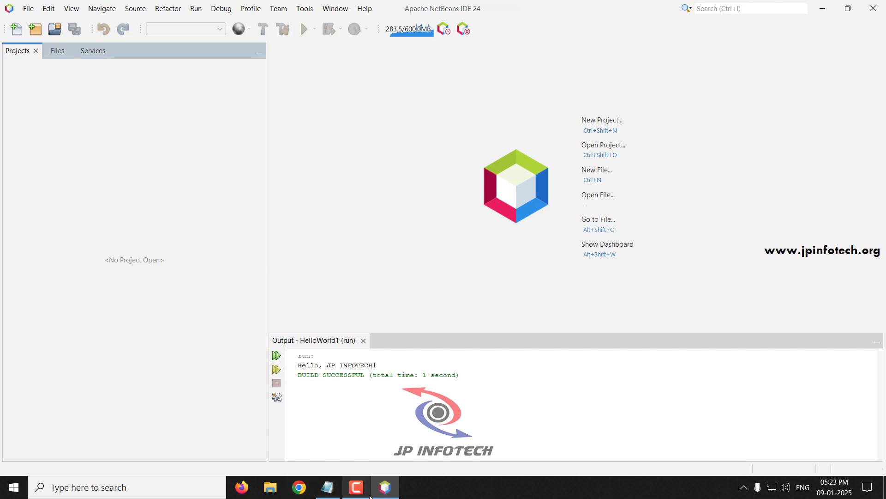
# Highlight the 'Configure Tomcat Server' step in the Notepad checklist and show the desktop.
pyautogui.click(327, 487)
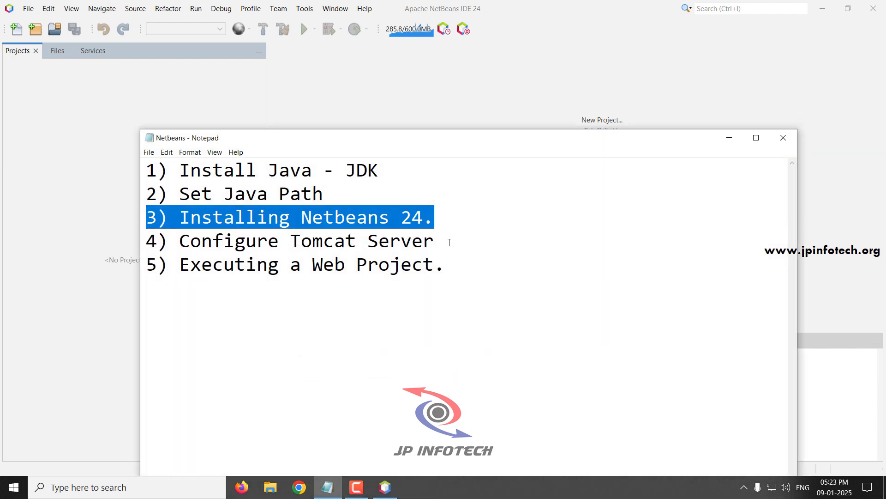
pyautogui.moveTo(449, 242); pyautogui.dragTo(142, 243)
pyautogui.press('super+d')
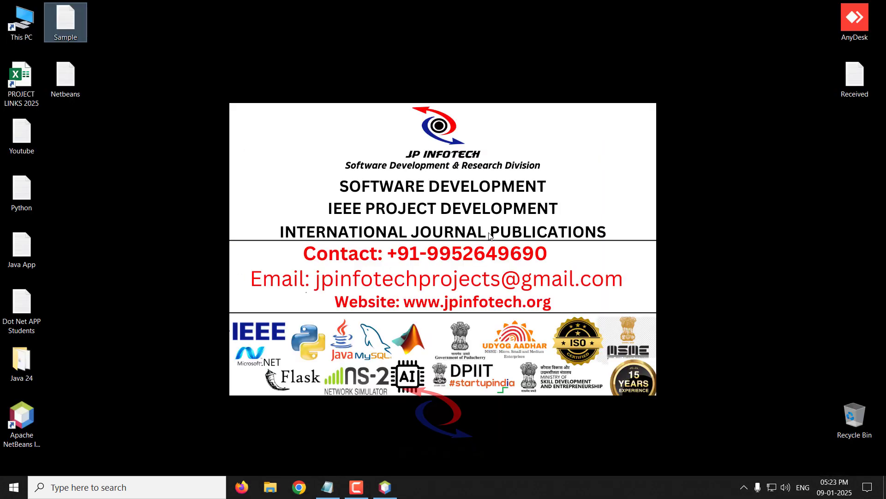
# Copy the apache-tomcat-9.0.84-windows-x64 zip from Java 24 and paste it into New Volume (D:).
pyautogui.doubleClick(13, 378)
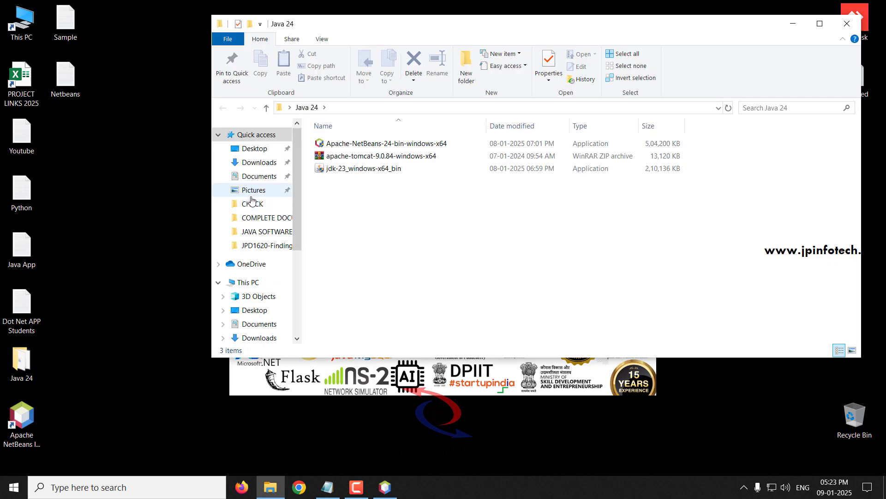
pyautogui.click(386, 159)
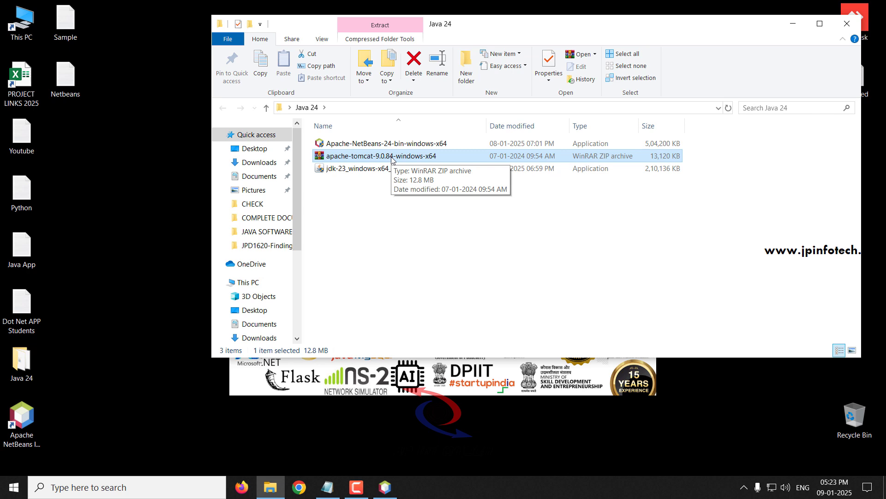
pyautogui.rightClick(392, 159)
pyautogui.click(433, 357)
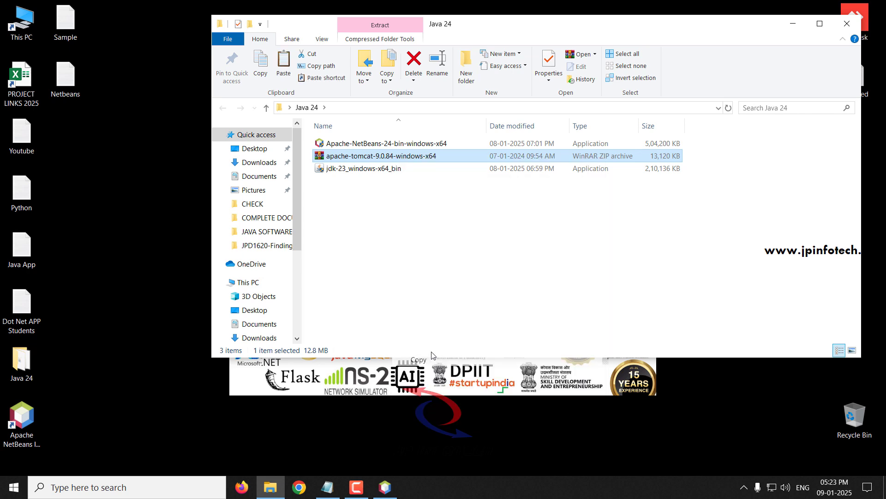
pyautogui.scroll(-4, 258, 250)
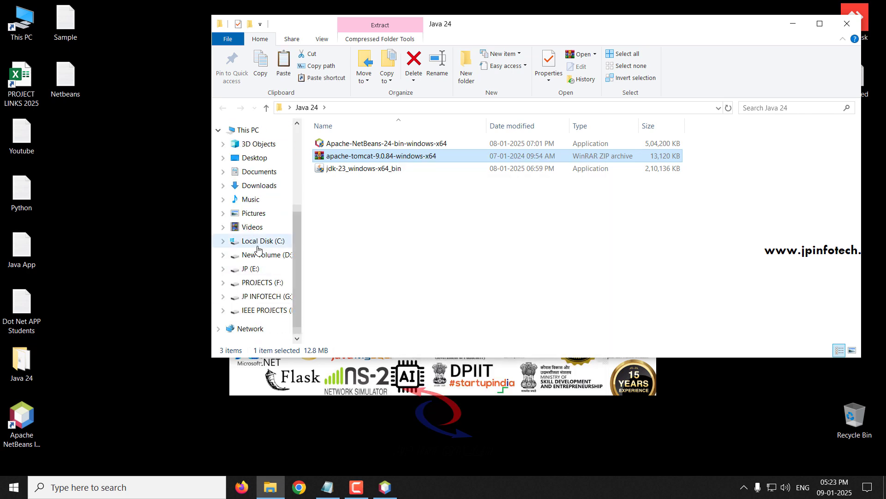
pyautogui.click(241, 131)
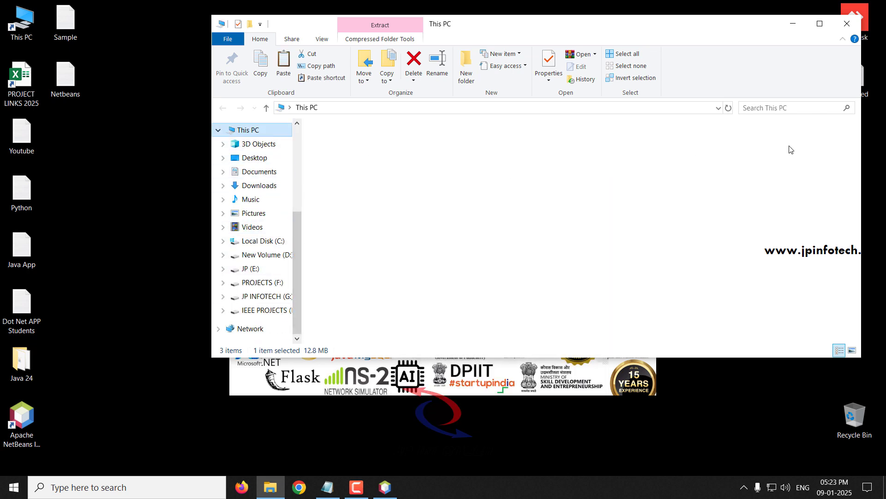
pyautogui.click(820, 23)
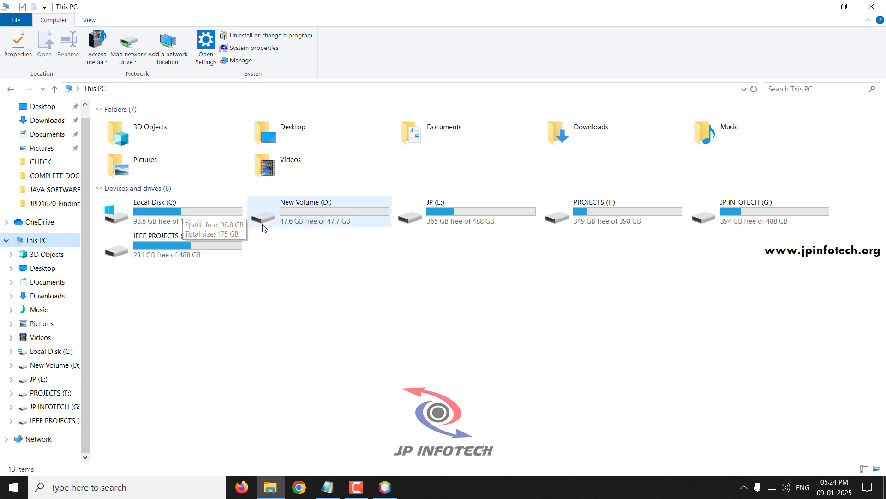
pyautogui.doubleClick(298, 222)
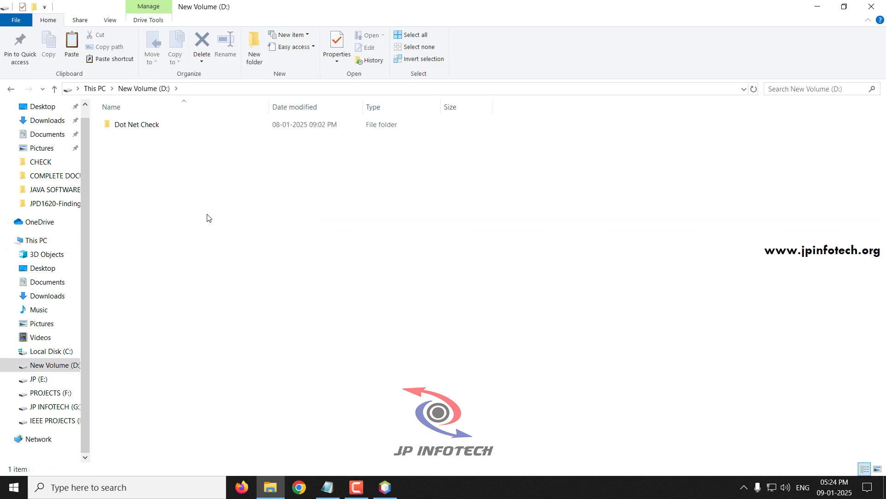
pyautogui.hotkey('ctrl', 'v')
# Extract the Tomcat zip on D: with Extract Here, then delete the zip.
pyautogui.rightClick(161, 142)
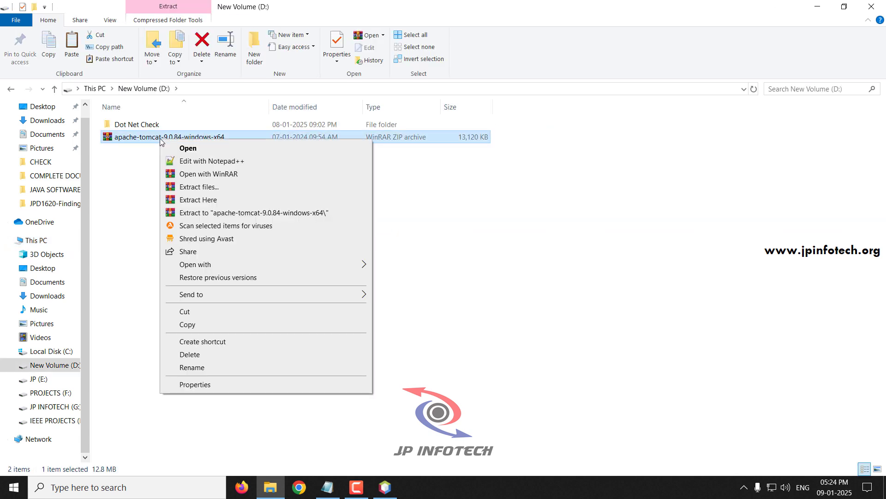
pyautogui.click(197, 200)
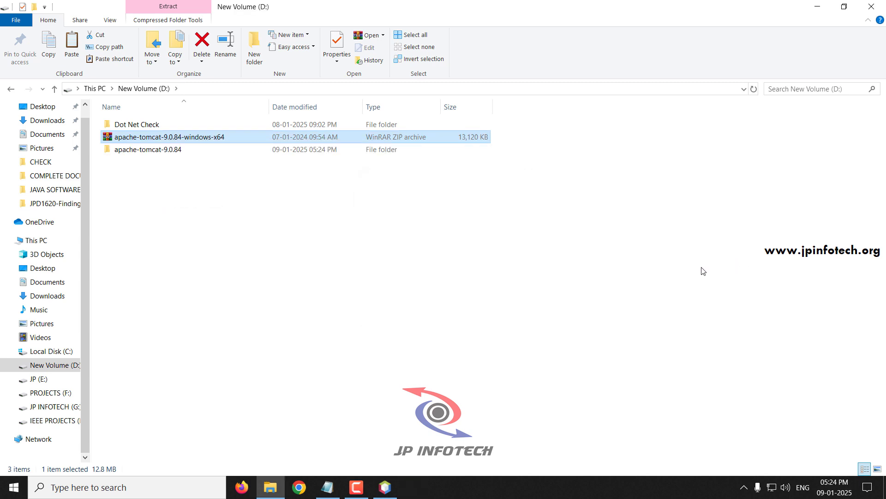
pyautogui.click(163, 141)
pyautogui.press('Delete')
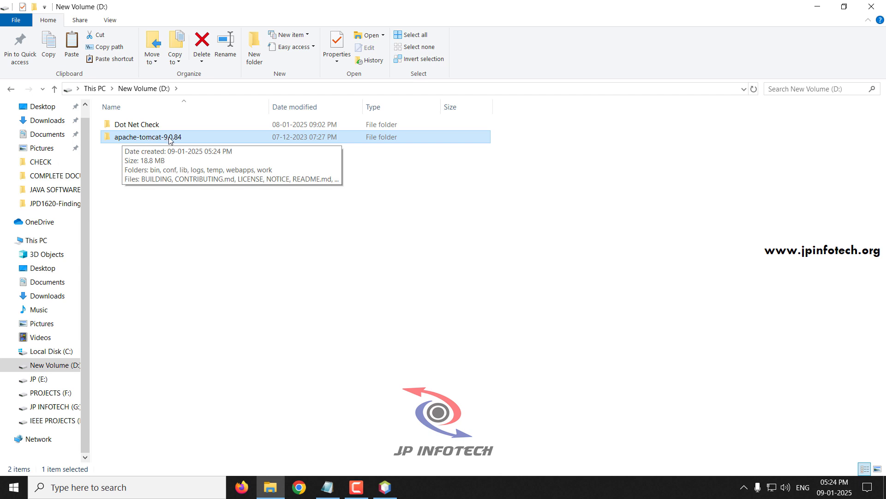
pyautogui.click(215, 245)
# From Tools > Servers, add a new server instance of type Apache Tomcat or TomEE.
pyautogui.click(385, 487)
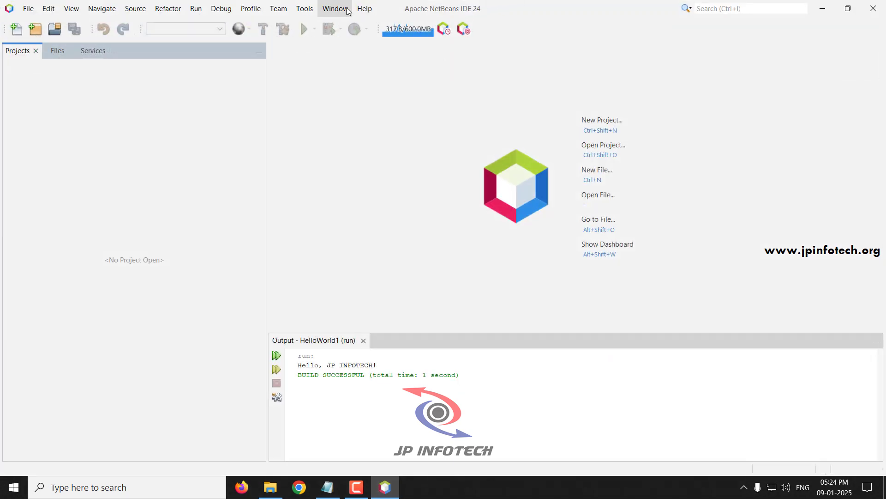
pyautogui.click(305, 9)
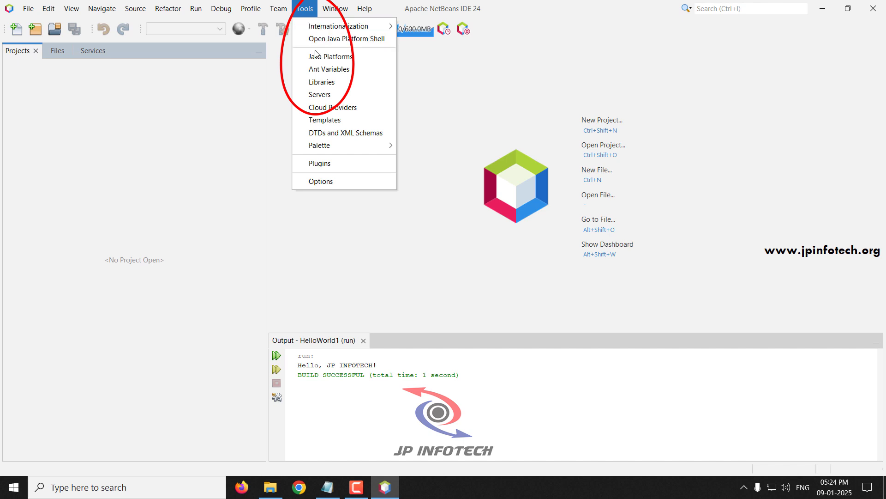
pyautogui.click(320, 96)
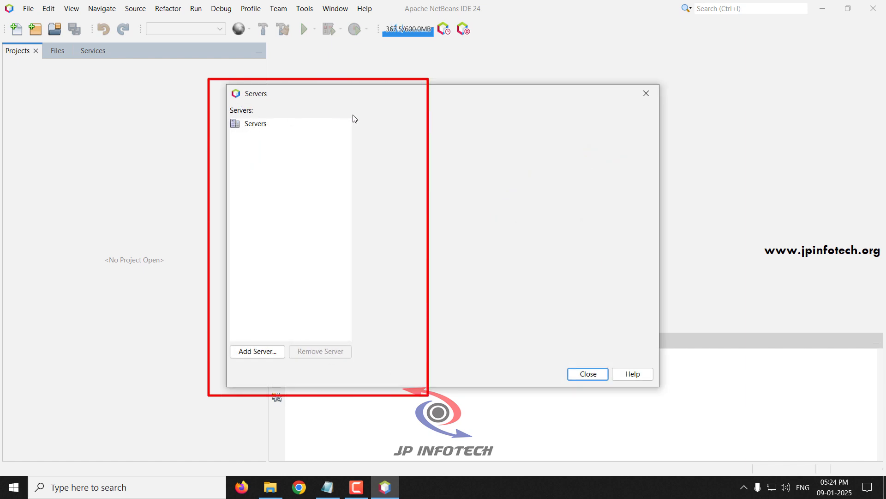
pyautogui.click(256, 352)
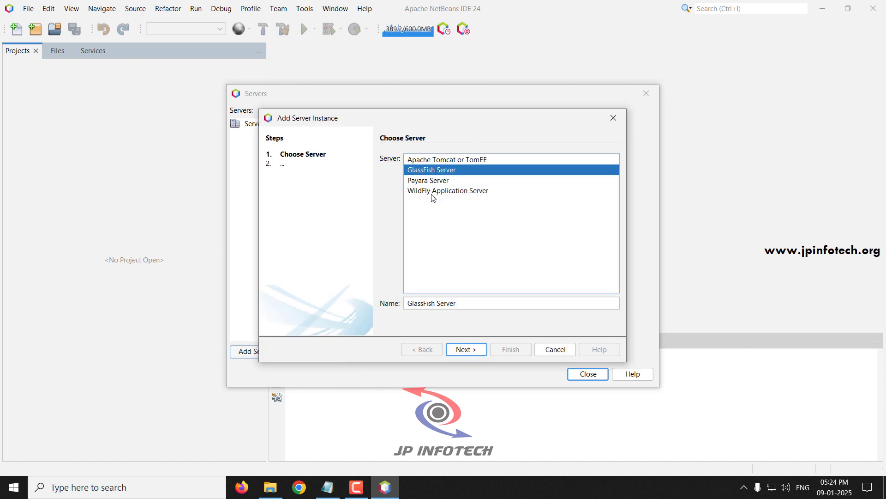
pyautogui.click(443, 160)
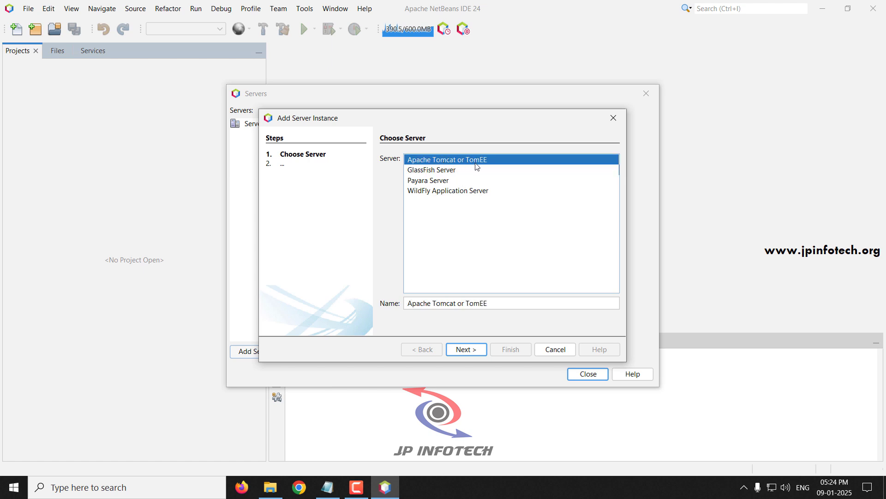
pyautogui.click(471, 352)
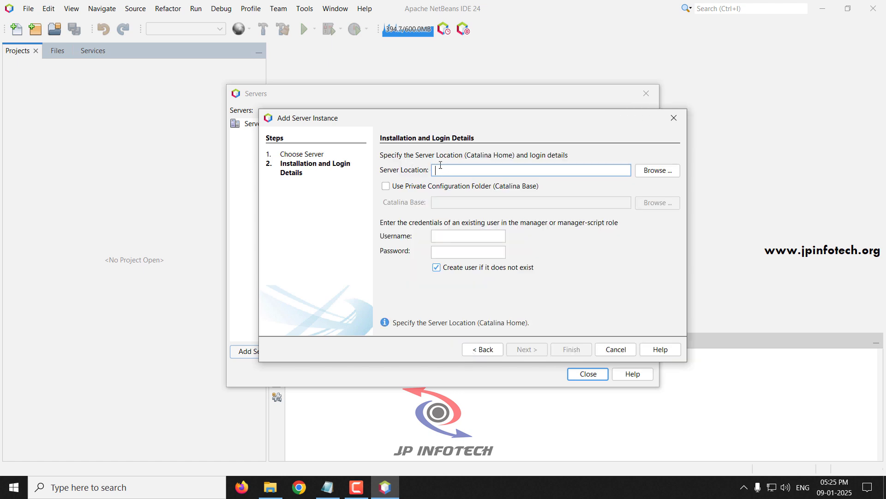
# Set the Tomcat server location to D:\apache-tomcat-9.0.84.
pyautogui.click(648, 173)
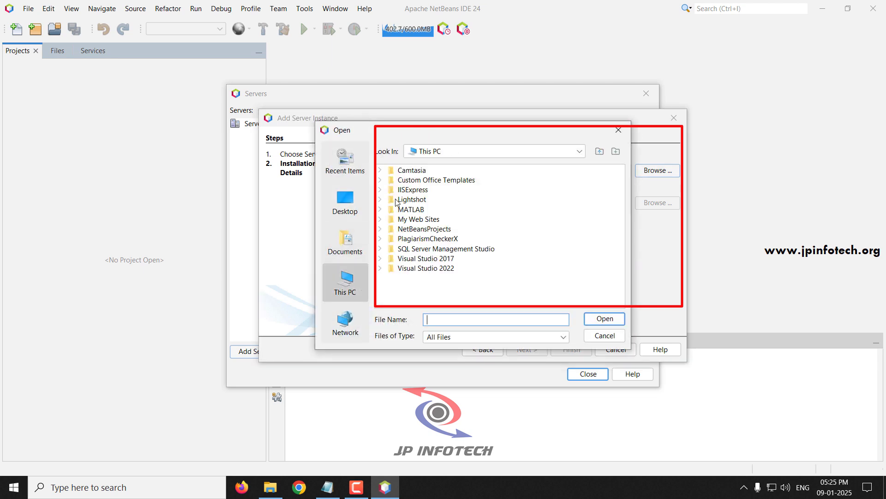
pyautogui.click(380, 180)
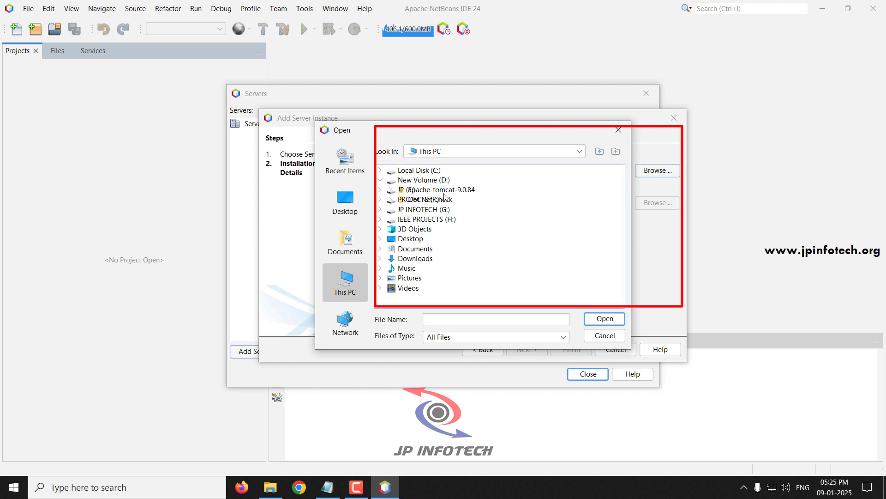
pyautogui.click(419, 191)
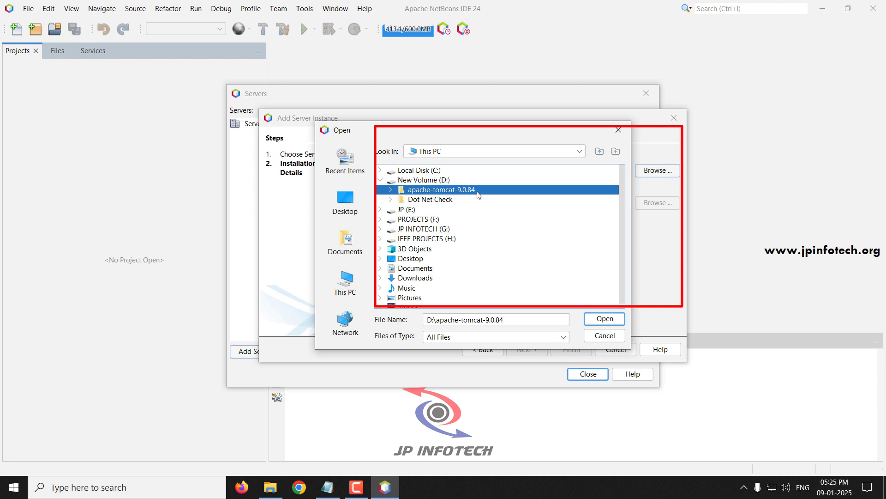
pyautogui.click(606, 318)
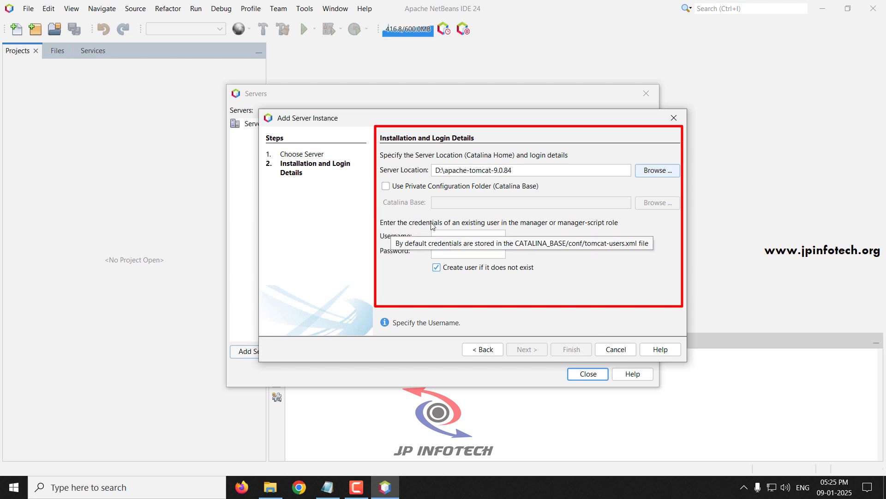
# Fill in the Tomcat manager username and password.
pyautogui.click(447, 238)
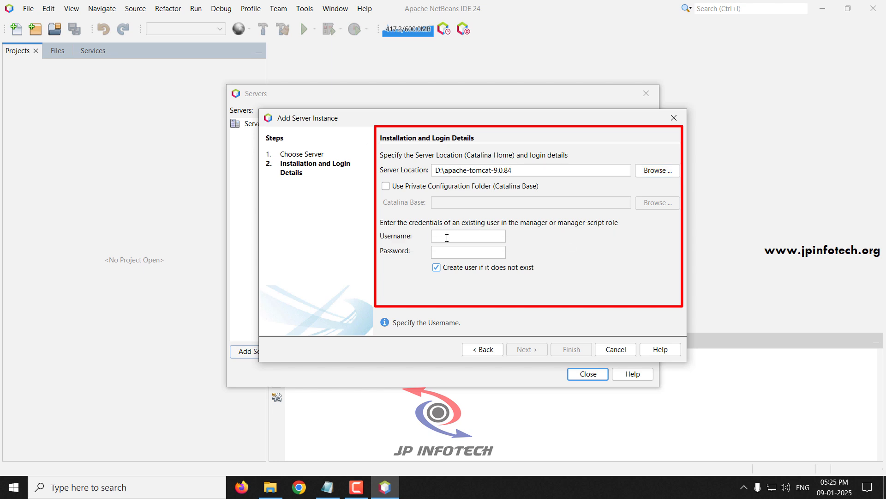
pyautogui.click(447, 237)
pyautogui.write('admin')
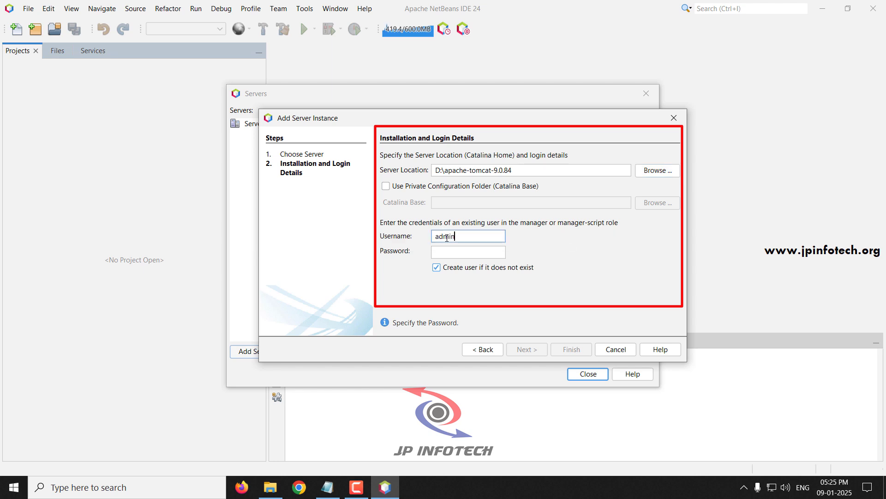
pyautogui.press('Tab')
pyautogui.write('adm')
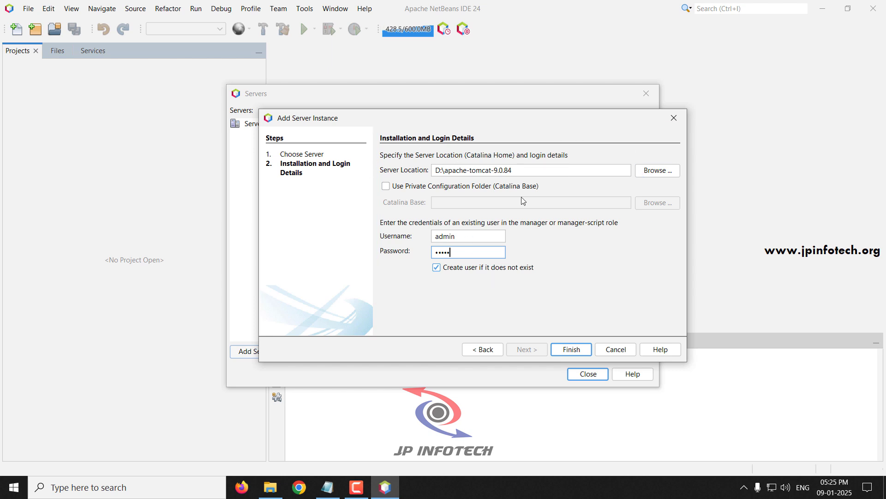
# Finish adding Tomcat, then expand Servers in the Services tab and select Apache Tomcat or TomEE.
pyautogui.click(576, 355)
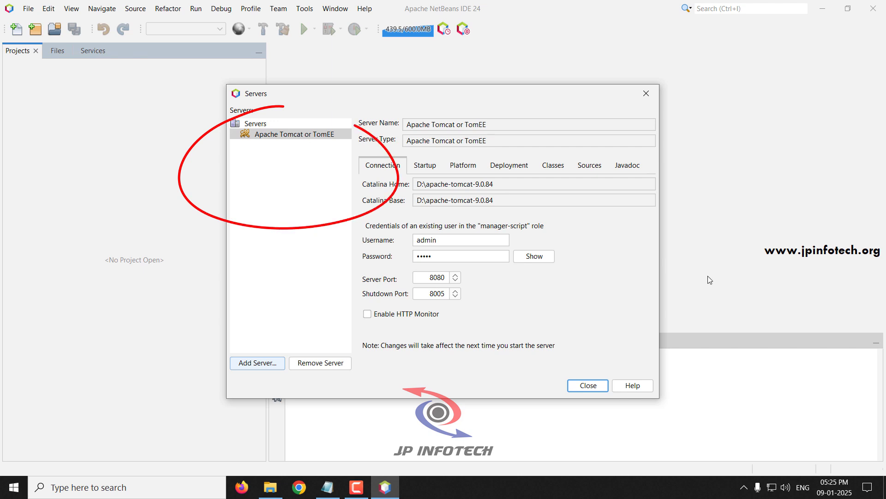
pyautogui.click(588, 385)
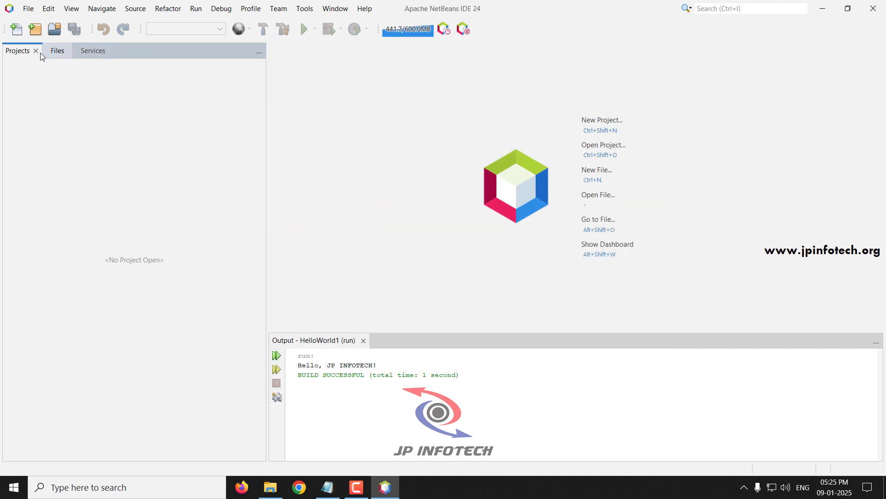
pyautogui.click(102, 55)
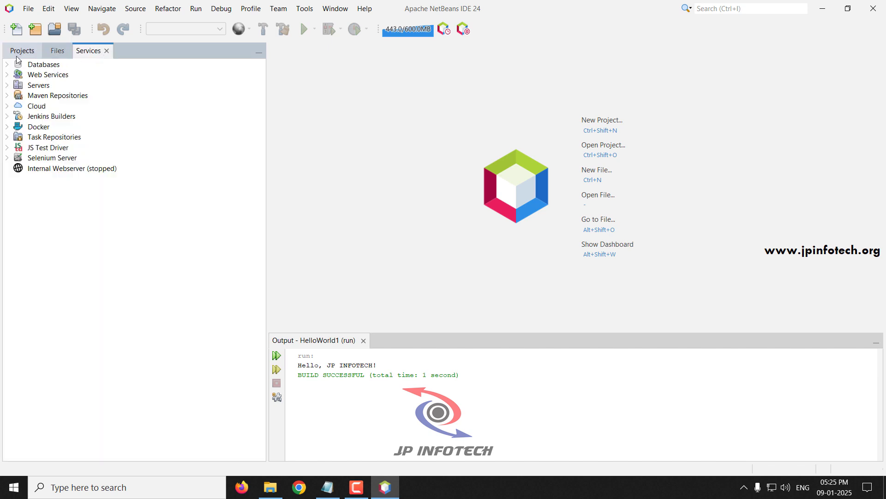
pyautogui.click(18, 52)
pyautogui.click(91, 51)
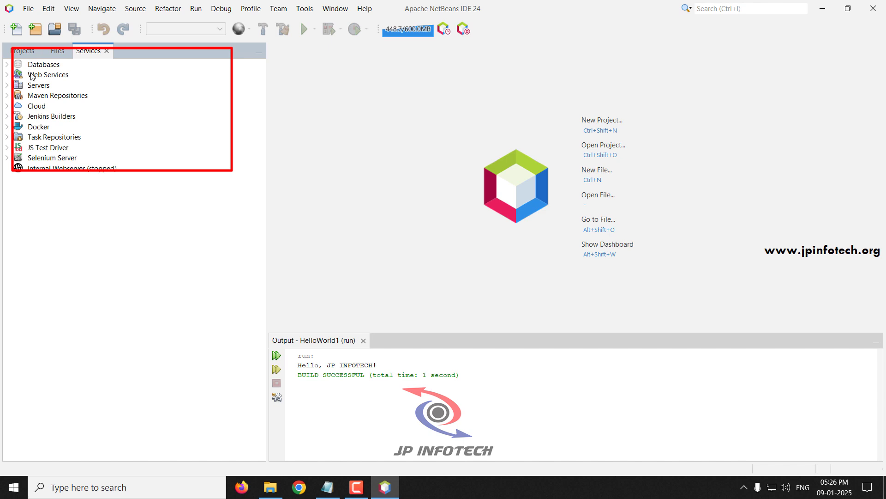
pyautogui.click(32, 88)
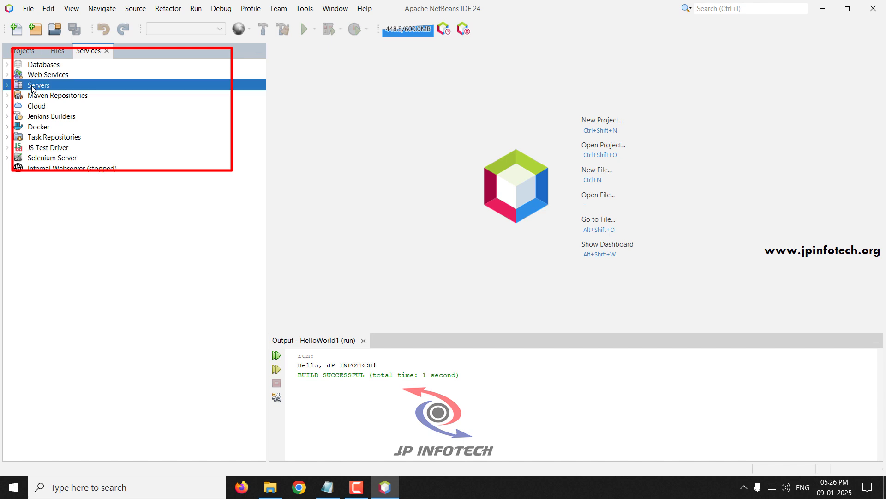
pyautogui.click(7, 87)
pyautogui.click(61, 98)
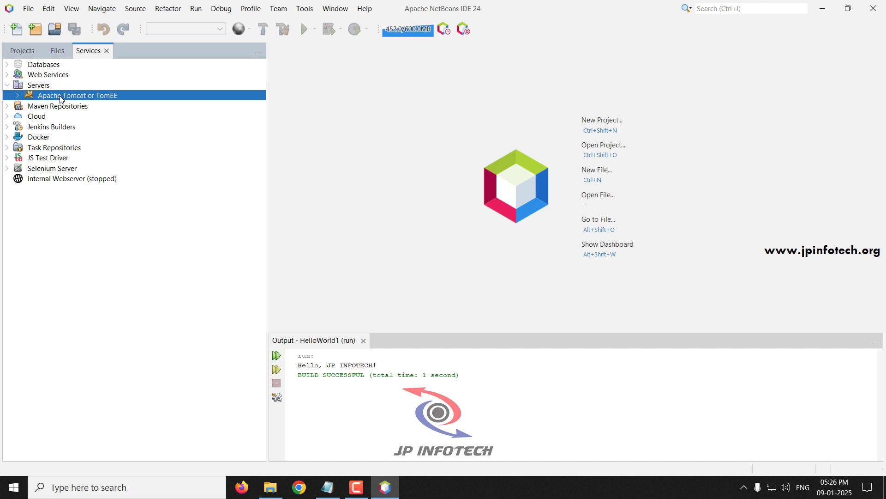
# Start the Apache Tomcat or TomEE server, re-entering the manager password when prompted.
pyautogui.rightClick(106, 100)
pyautogui.click(115, 102)
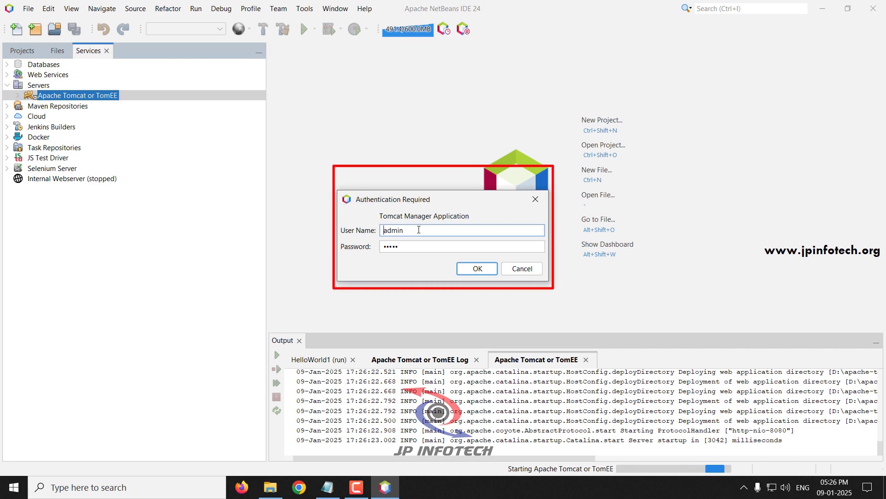
pyautogui.moveTo(405, 230); pyautogui.dragTo(382, 227)
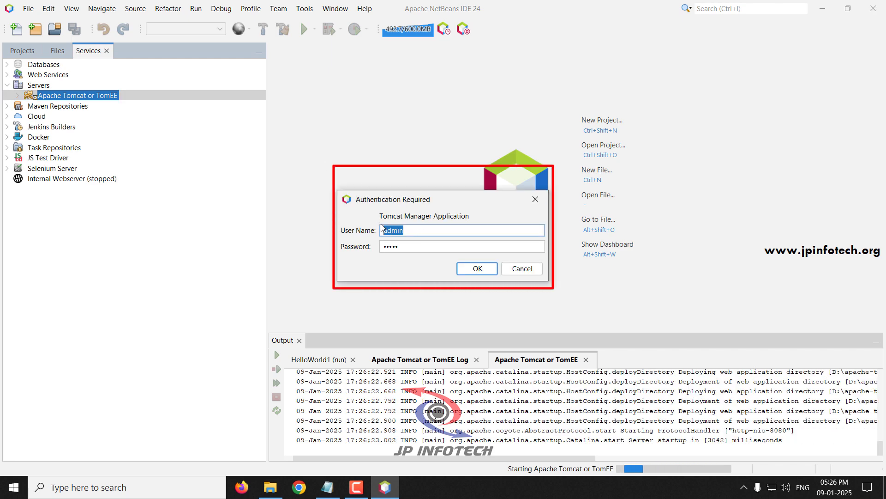
pyautogui.click(381, 227)
pyautogui.press('Tab')
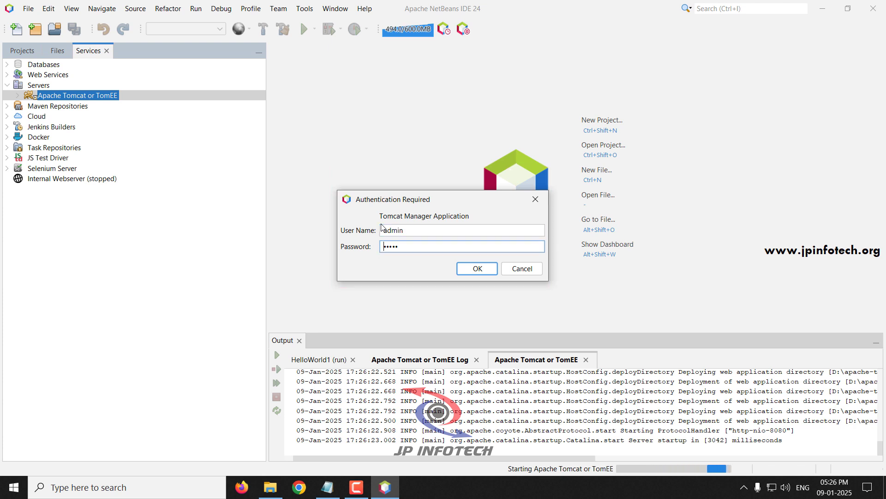
pyautogui.press('Delete')
pyautogui.press('Delete')
pyautogui.press('Delete')
pyautogui.press('Delete')
pyautogui.press('Delete')
pyautogui.write('admin')
pyautogui.click(477, 268)
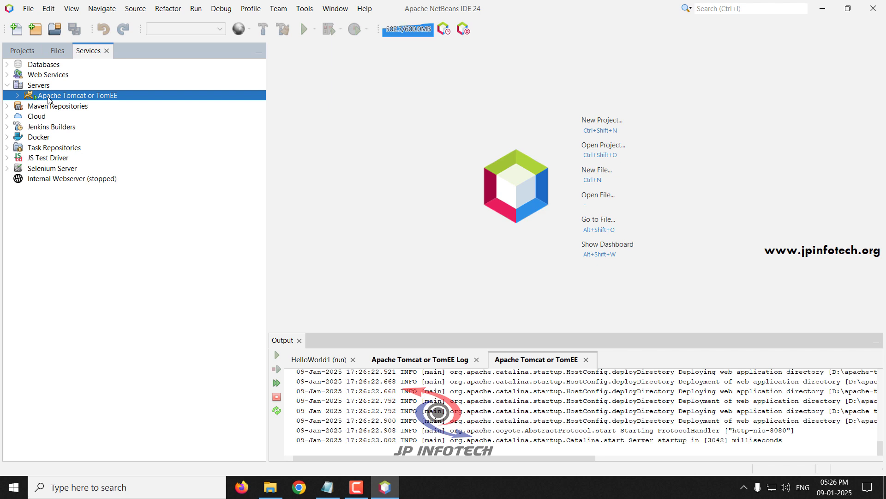
# Stop the Tomcat server and switch the side panel to Projects.
pyautogui.rightClick(57, 96)
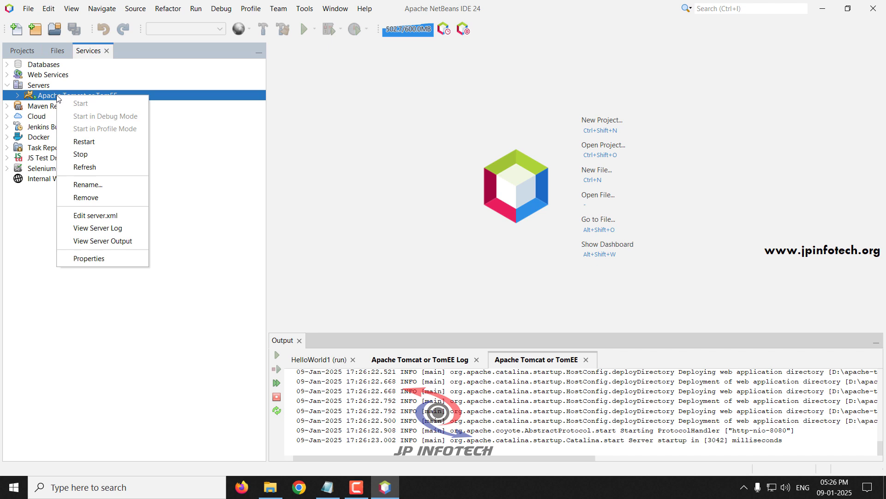
pyautogui.click(85, 154)
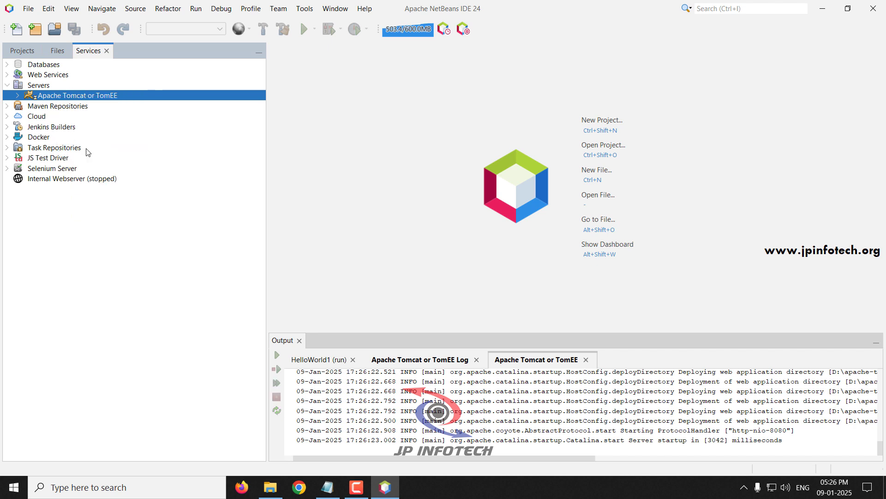
pyautogui.click(26, 53)
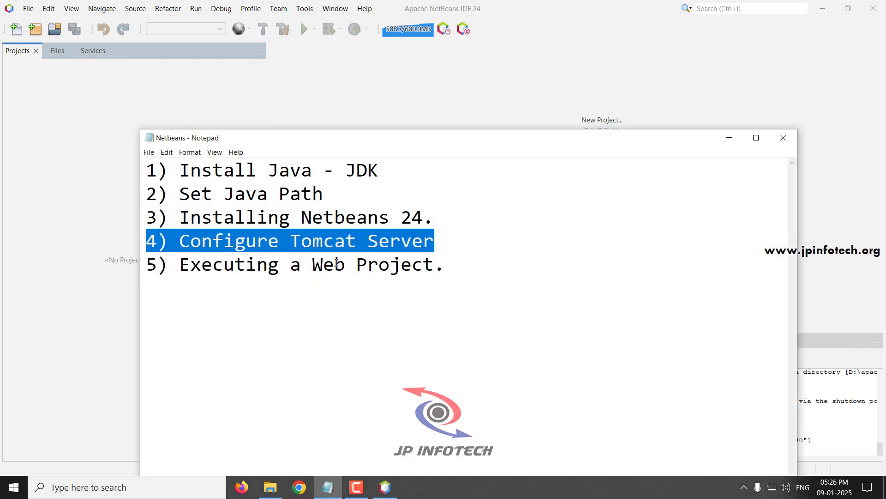
# Highlight checklist step 5, Executing a Web Project, in Notepad, then minimize Notepad.
pyautogui.click(335, 267)
pyautogui.moveTo(445, 265); pyautogui.dragTo(138, 264)
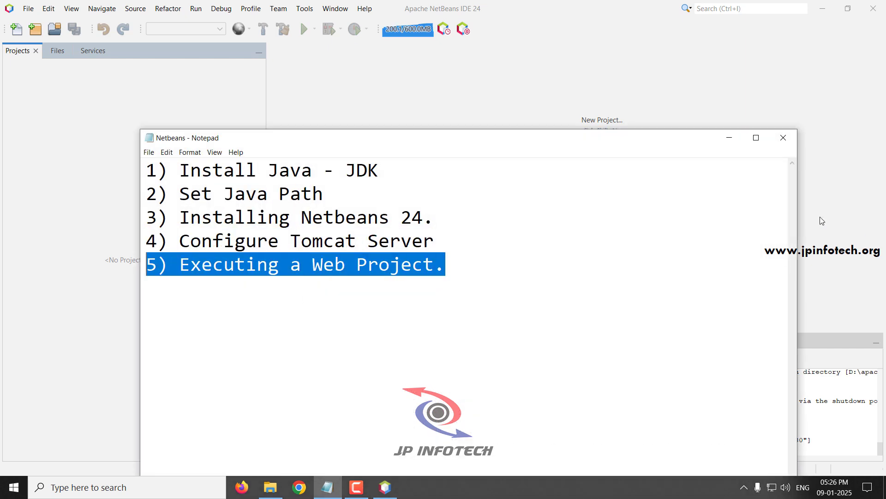
pyautogui.click(729, 144)
pyautogui.click(27, 9)
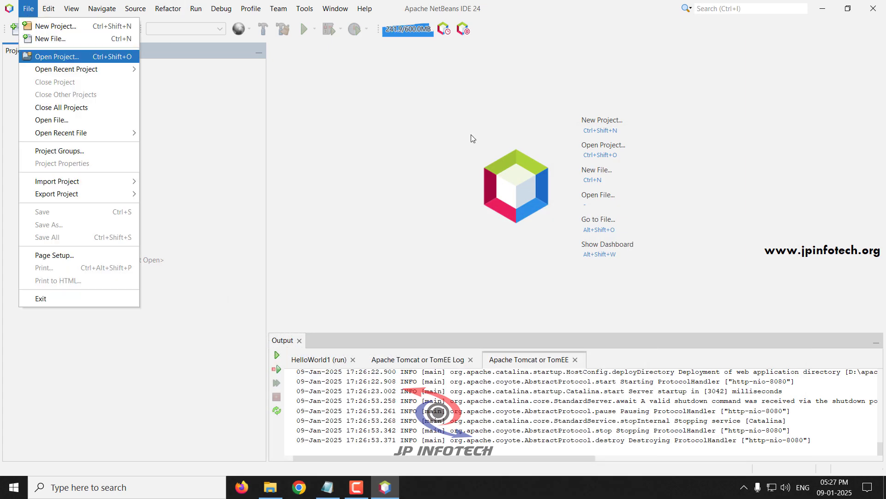
# Open the QRVotingSystem project from the SOURCE CODE folder and select it in Projects.
pyautogui.click(57, 57)
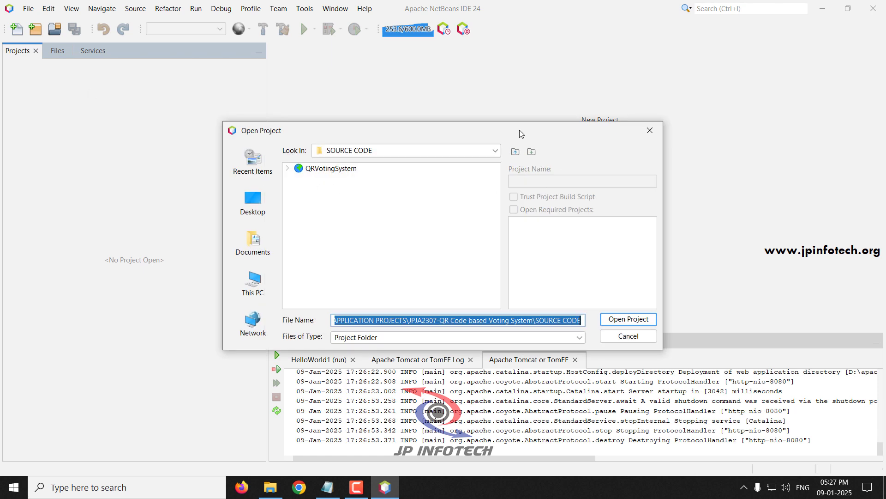
pyautogui.click(516, 152)
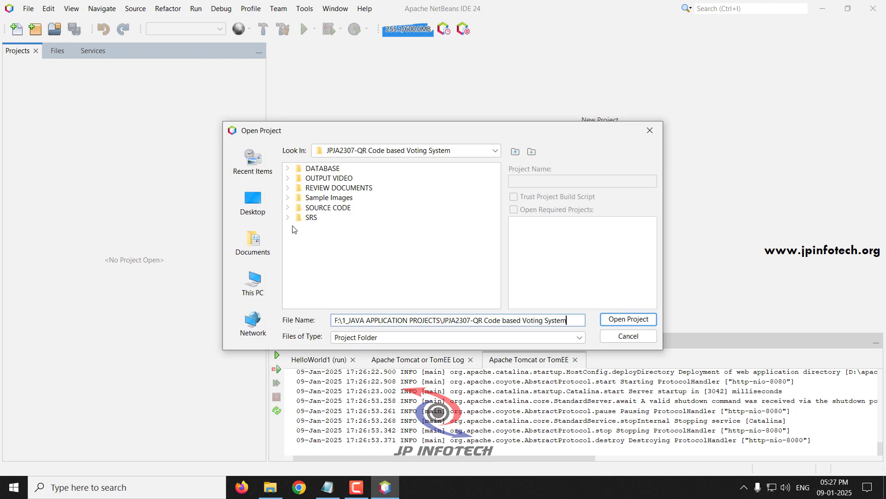
pyautogui.click(287, 208)
pyautogui.click(342, 217)
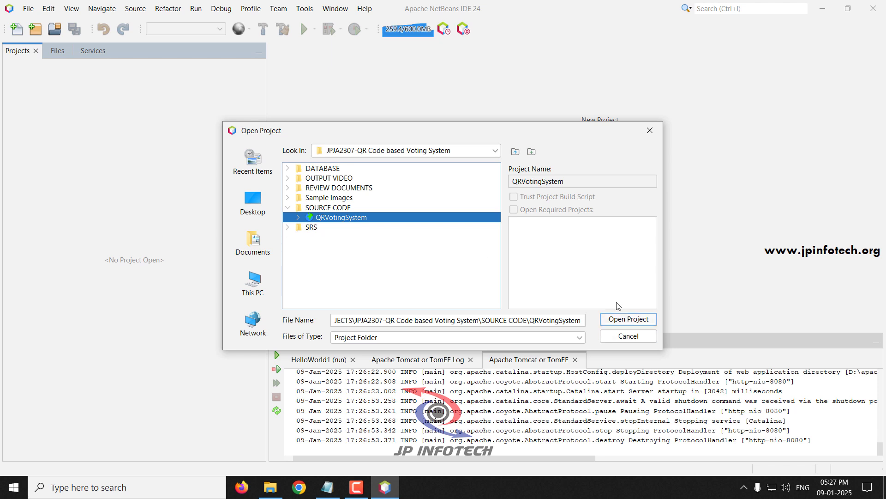
pyautogui.click(642, 325)
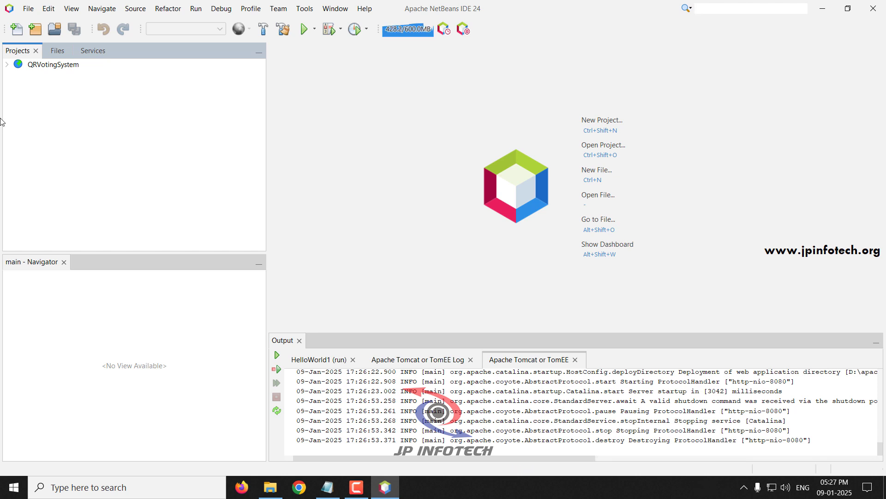
pyautogui.click(44, 67)
# Run QRVotingSystem, view its home page at localhost:8080/QRVotingSystem/ in Chrome, then minimize Chrome.
pyautogui.rightClick(45, 67)
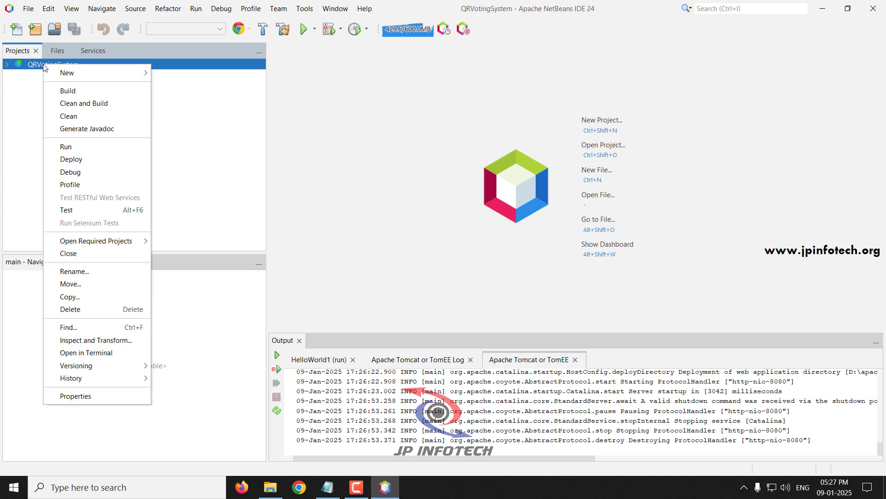
pyautogui.click(64, 148)
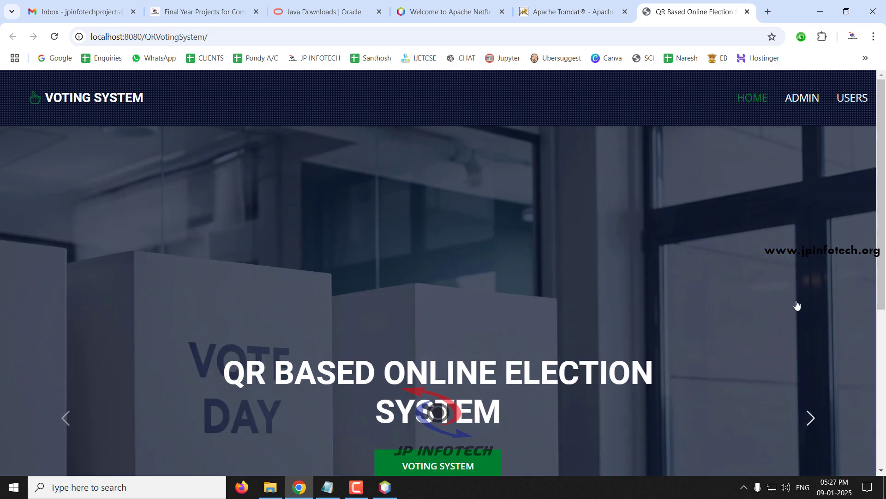
pyautogui.scroll(-3, 797, 304)
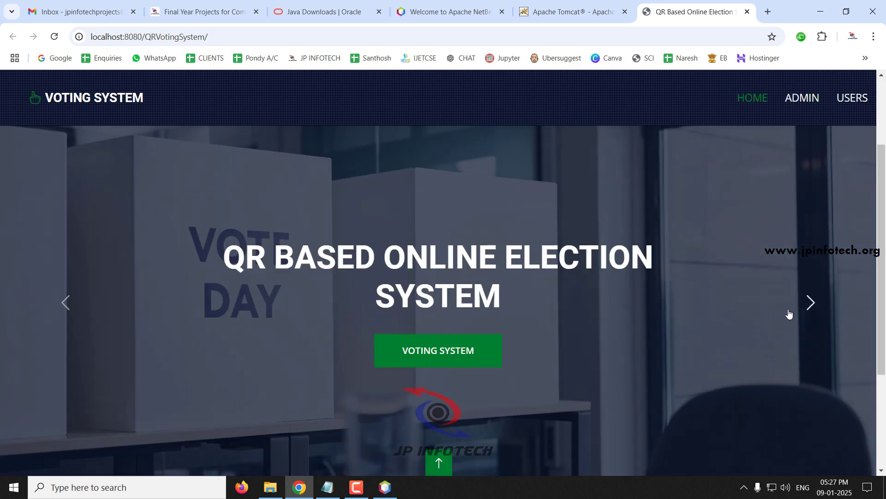
pyautogui.scroll(-3, 789, 313)
pyautogui.scroll(6, 787, 312)
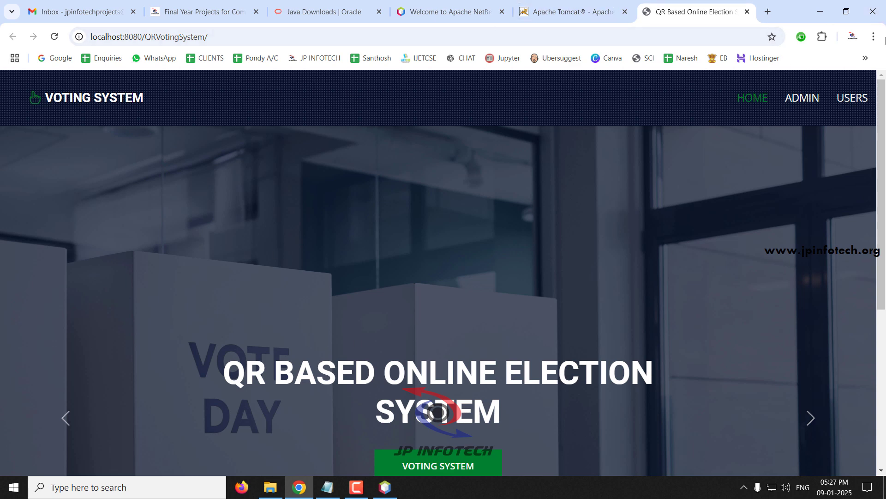
pyautogui.click(820, 8)
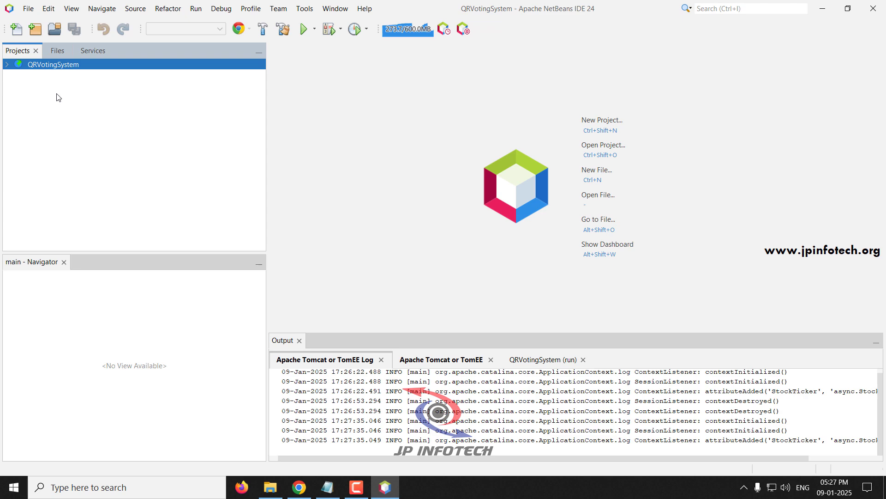
# Minimize NetBeans and File Explorer, highlight all five Notepad checklist steps, then minimize Notepad.
pyautogui.click(825, 9)
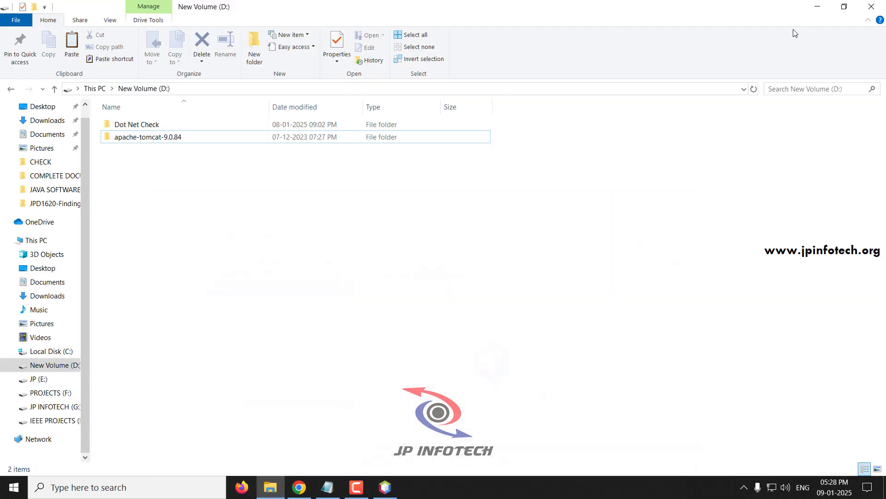
pyautogui.click(329, 492)
pyautogui.click(328, 492)
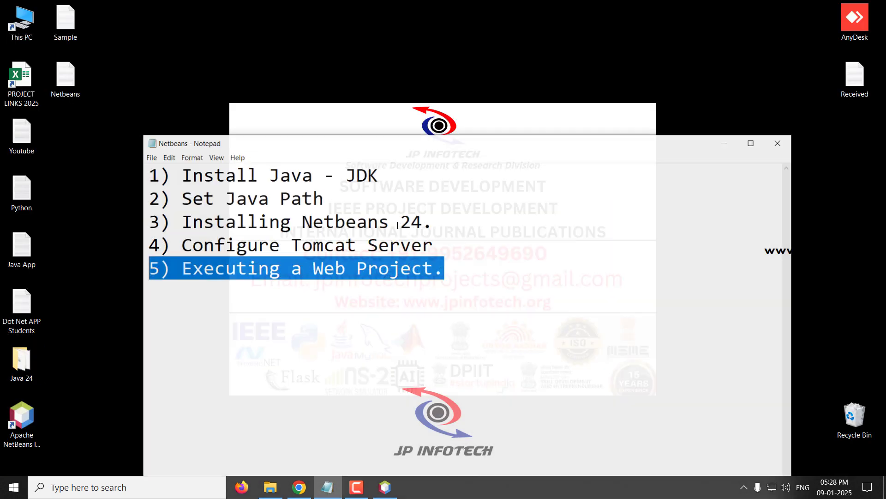
pyautogui.click(313, 265)
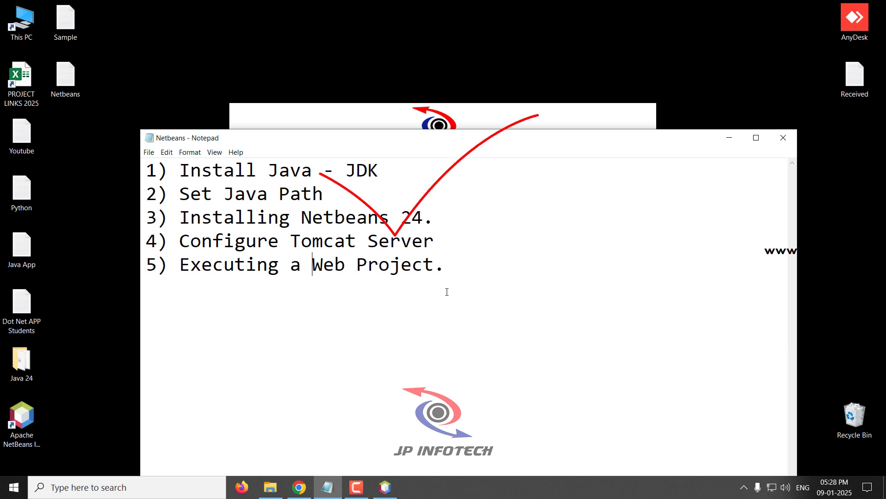
pyautogui.moveTo(447, 292); pyautogui.dragTo(144, 170)
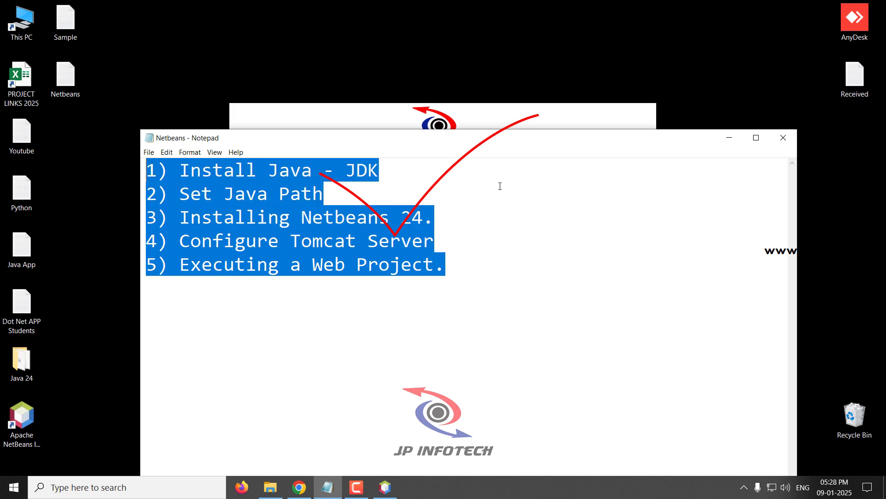
pyautogui.click(733, 137)
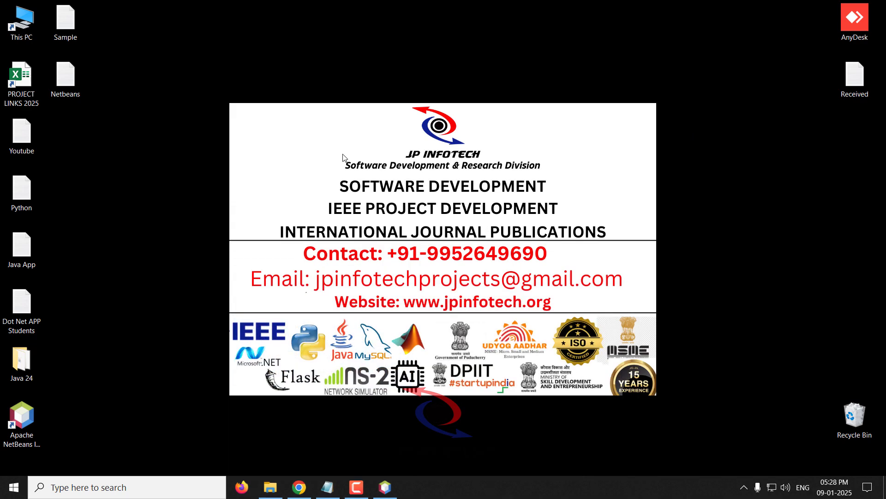